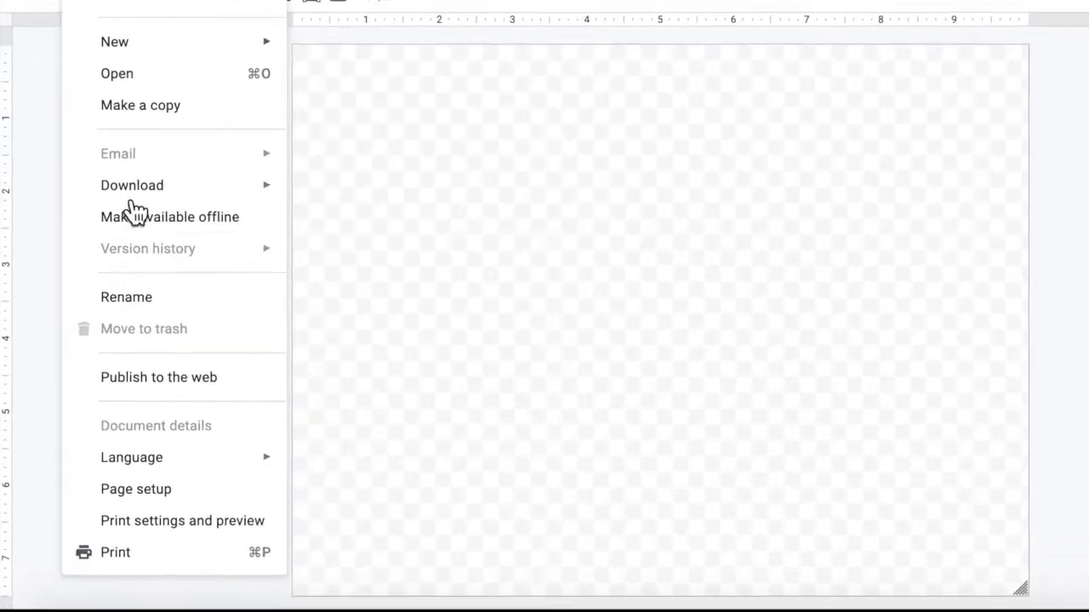
# - Change the page setup to Widescreen 16:9
pyautogui.click(170, 502)
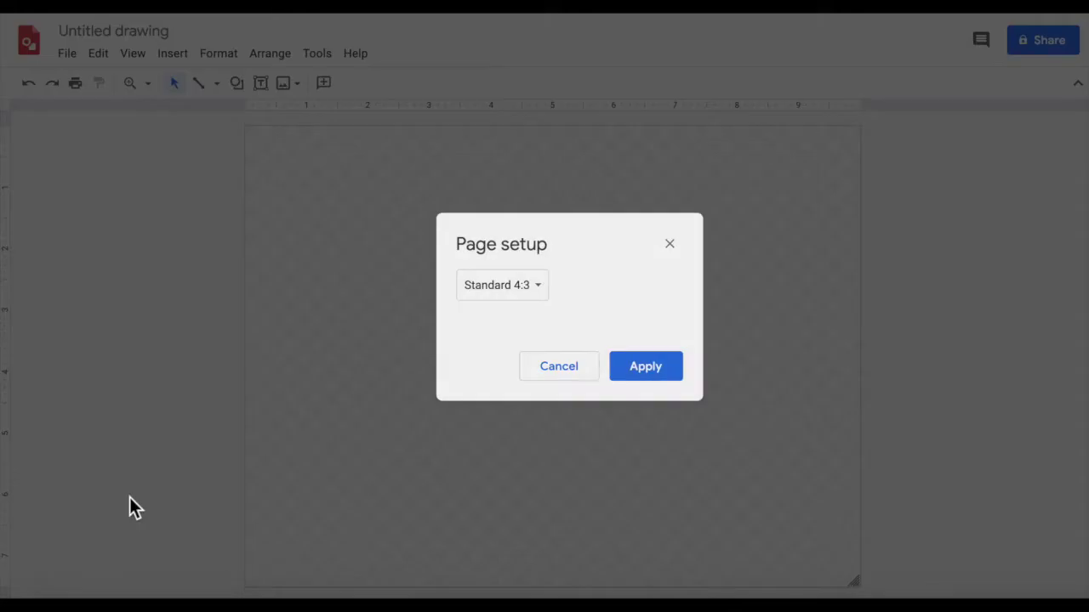
pyautogui.click(425, 289)
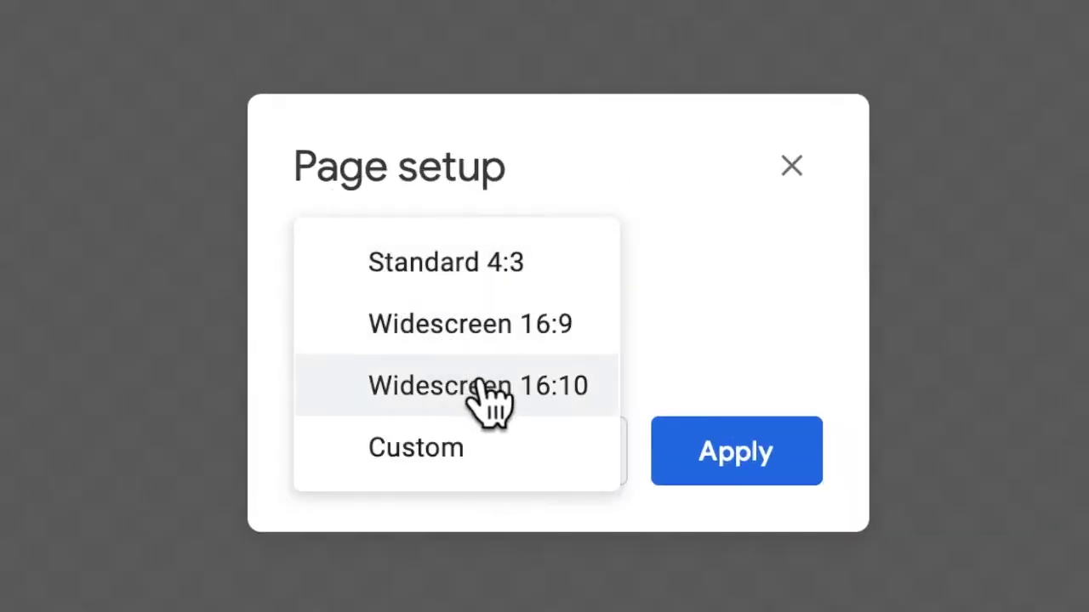
pyautogui.click(527, 343)
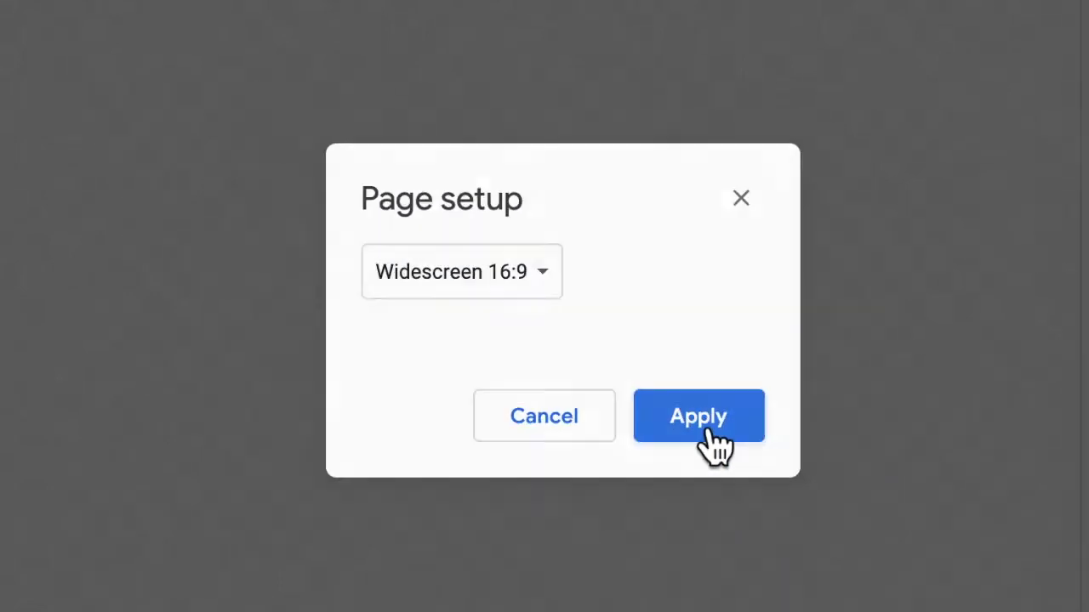
pyautogui.click(750, 470)
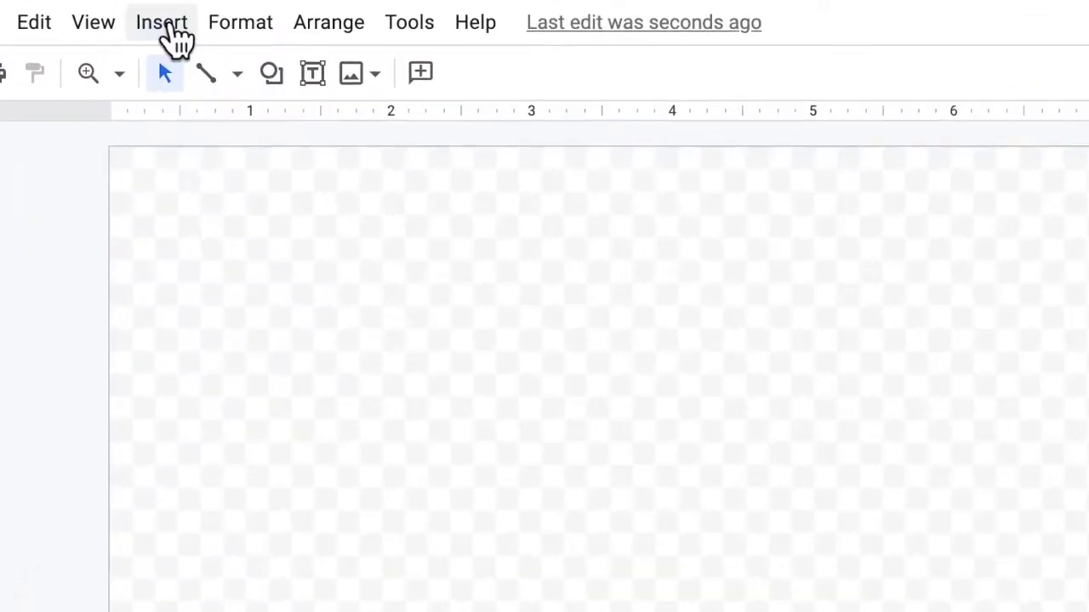
# - Insert word art reading AWESOME
pyautogui.click(173, 53)
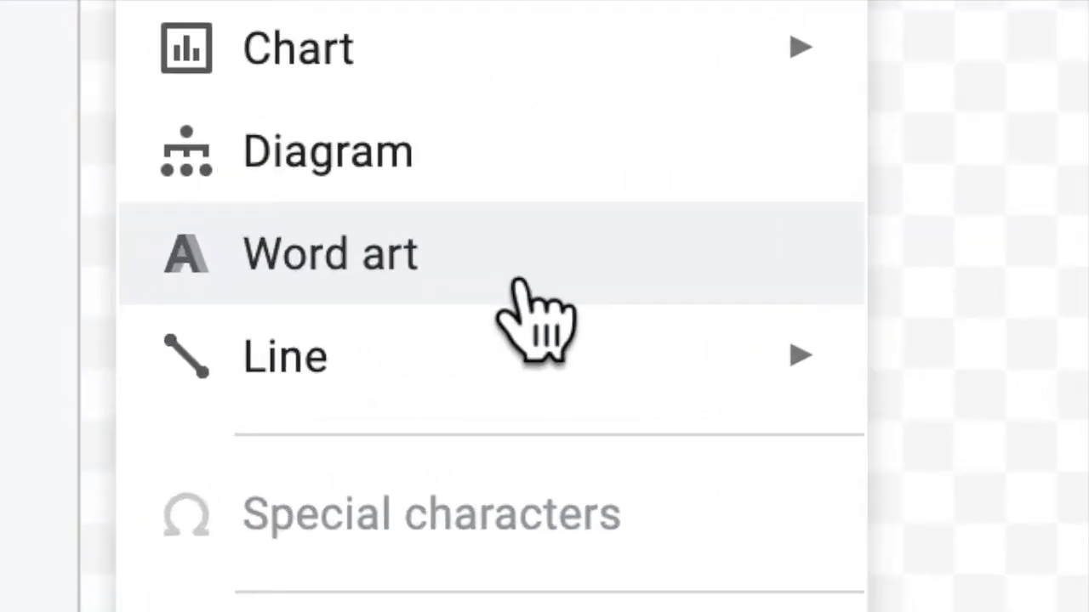
pyautogui.click(521, 282)
pyautogui.write('AWESOM')
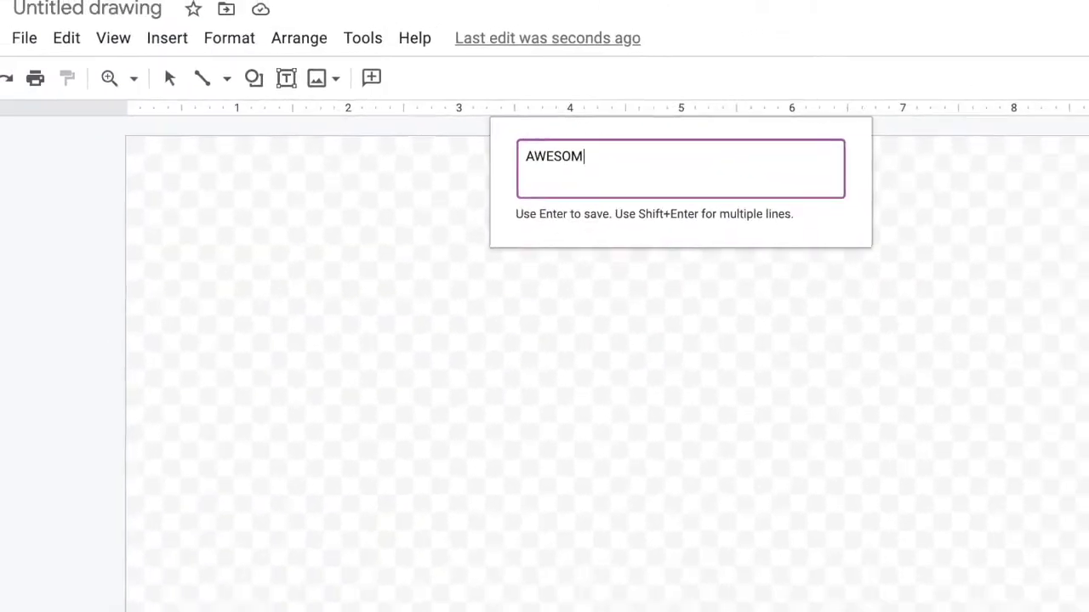
pyautogui.write('E')
pyautogui.press('Return')
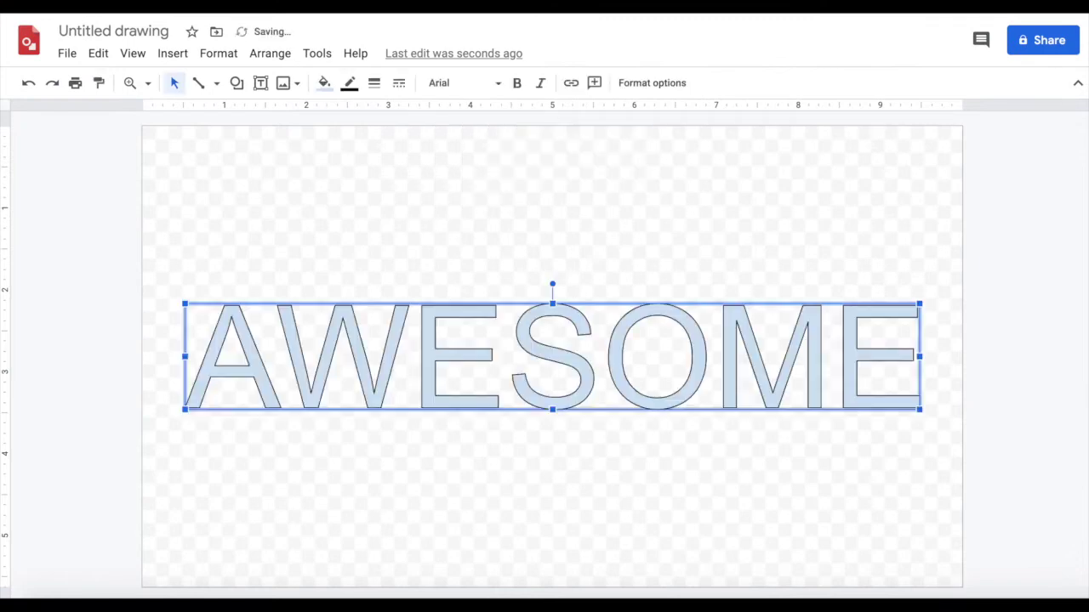
# - Add Luckiest Guy through More fonts and apply it to the AWESOME word art
pyautogui.click(485, 85)
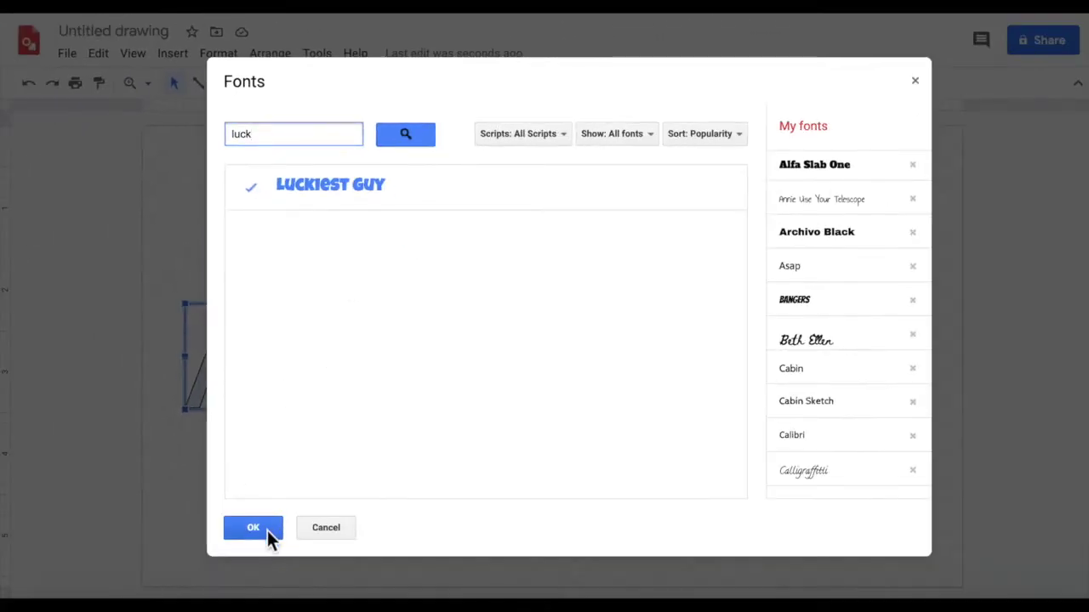
pyautogui.click(253, 528)
pyautogui.click(473, 80)
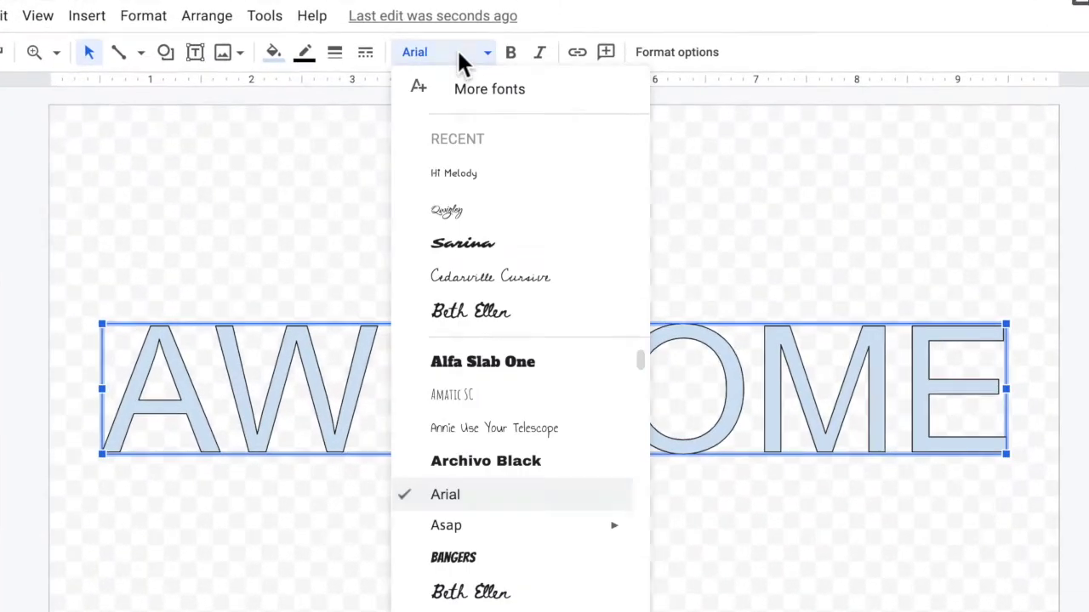
pyautogui.scroll(-8, 513, 494)
pyautogui.scroll(4, 514, 494)
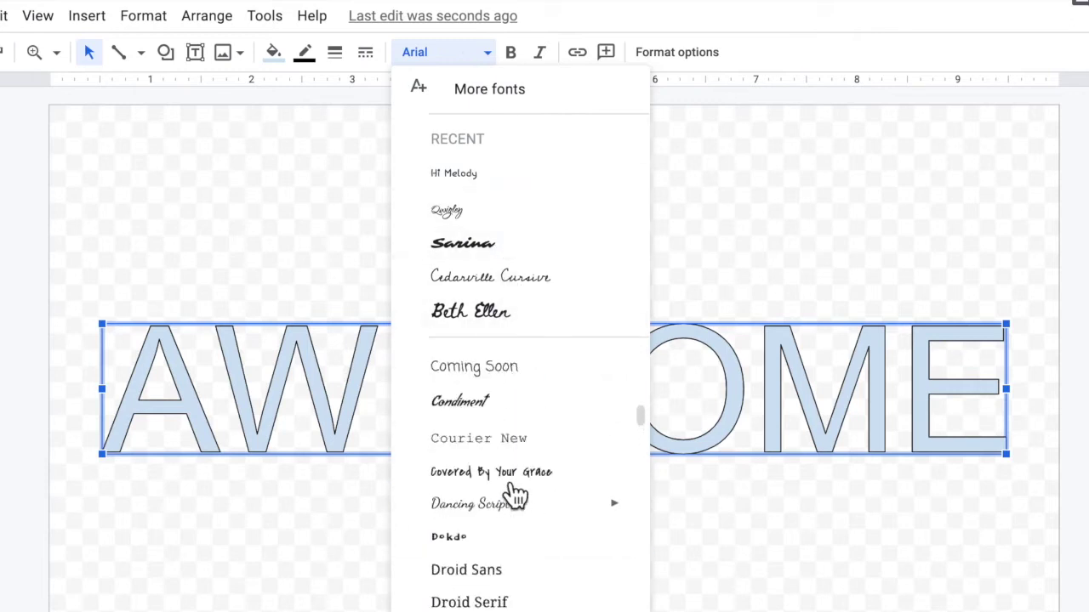
pyautogui.scroll(-10, 516, 495)
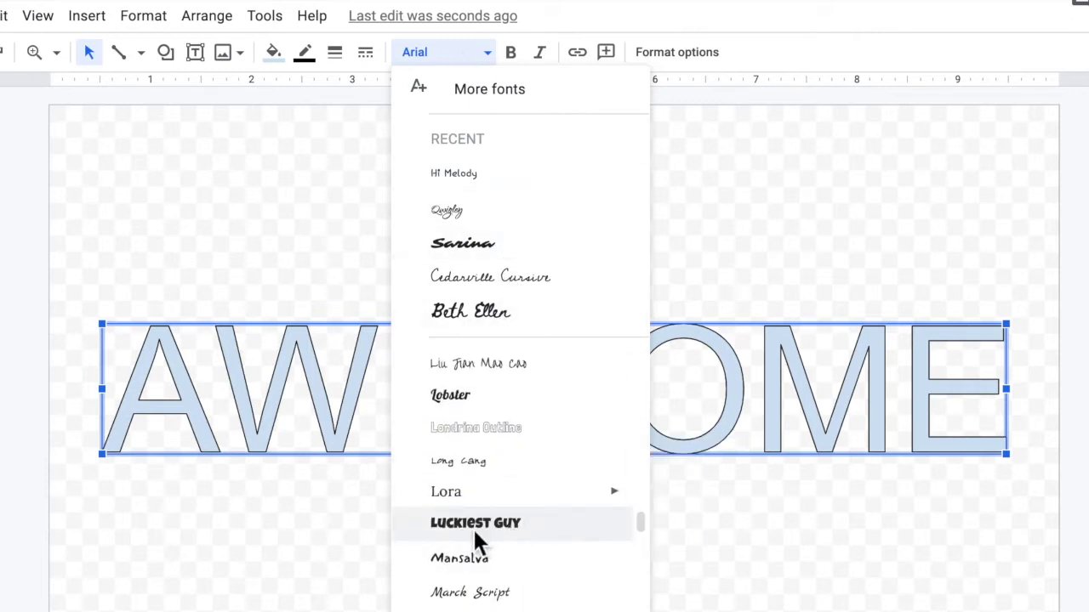
pyautogui.click(473, 523)
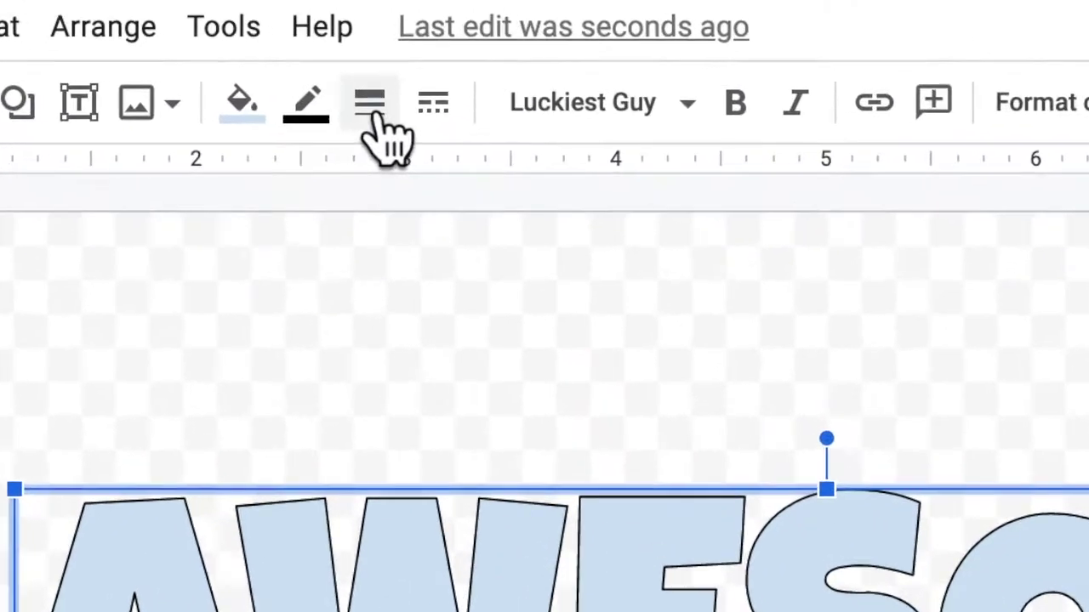
# - Make the AWESOME letters bold with an 8px outline
pyautogui.click(373, 82)
pyautogui.click(444, 385)
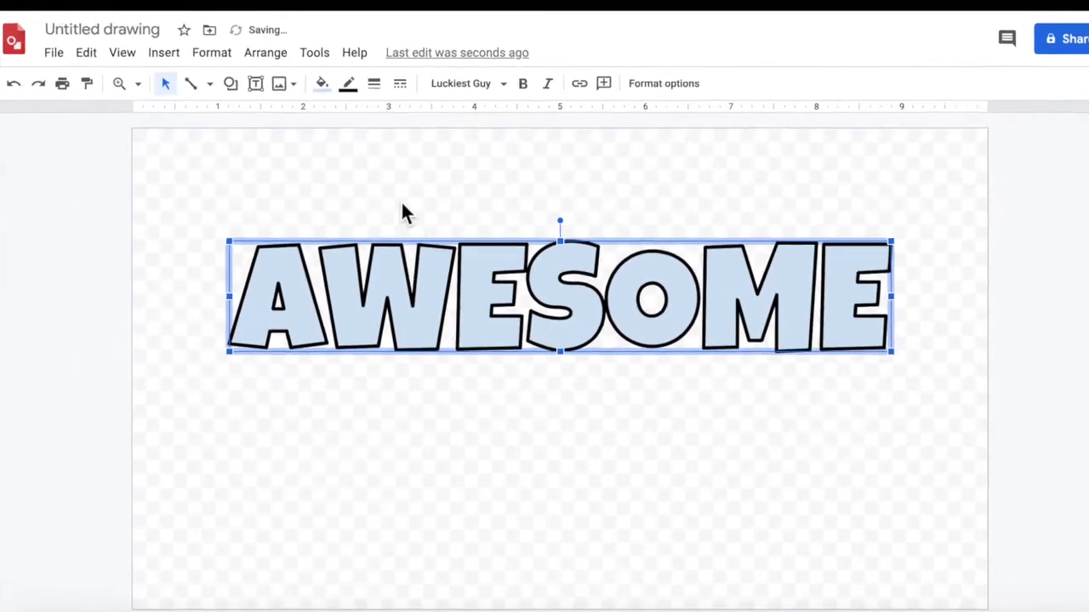
pyautogui.click(652, 94)
pyautogui.click(525, 81)
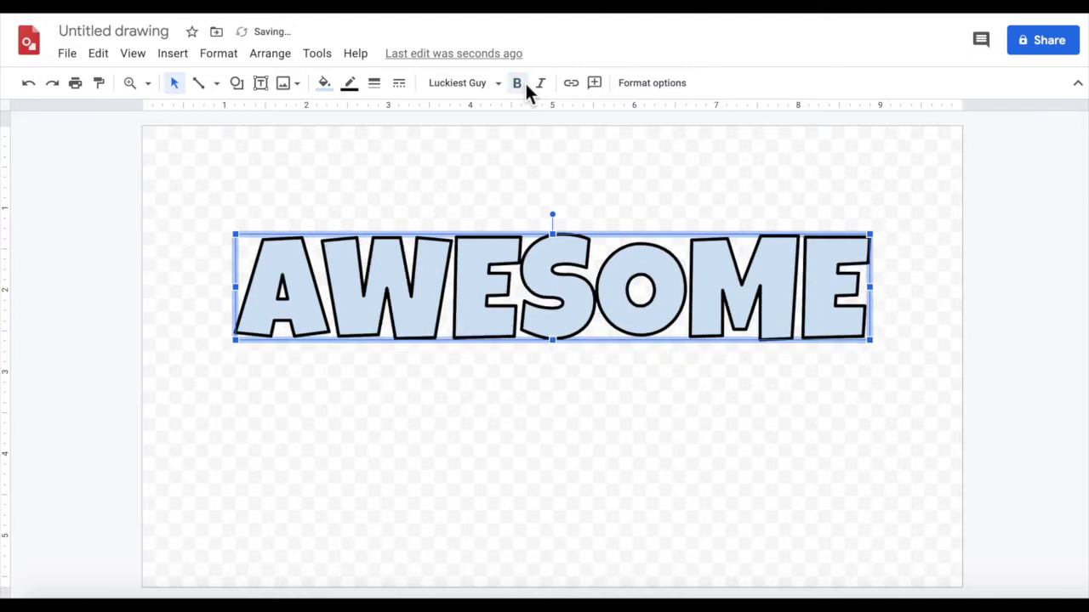
pyautogui.click(374, 82)
pyautogui.click(405, 218)
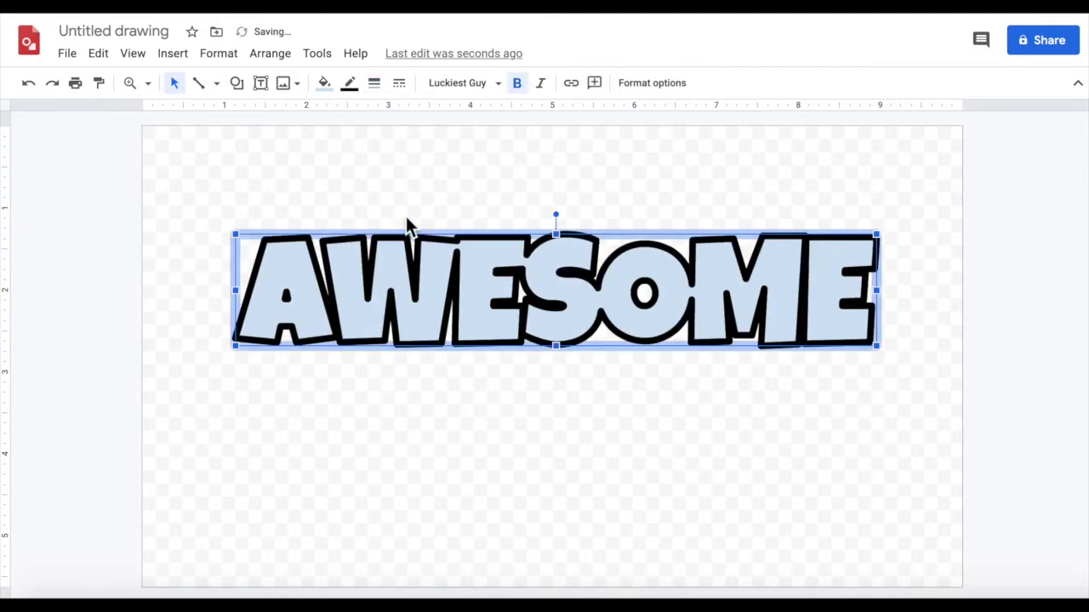
# - Fill the letters with the light orange gradient swatch
pyautogui.click(323, 83)
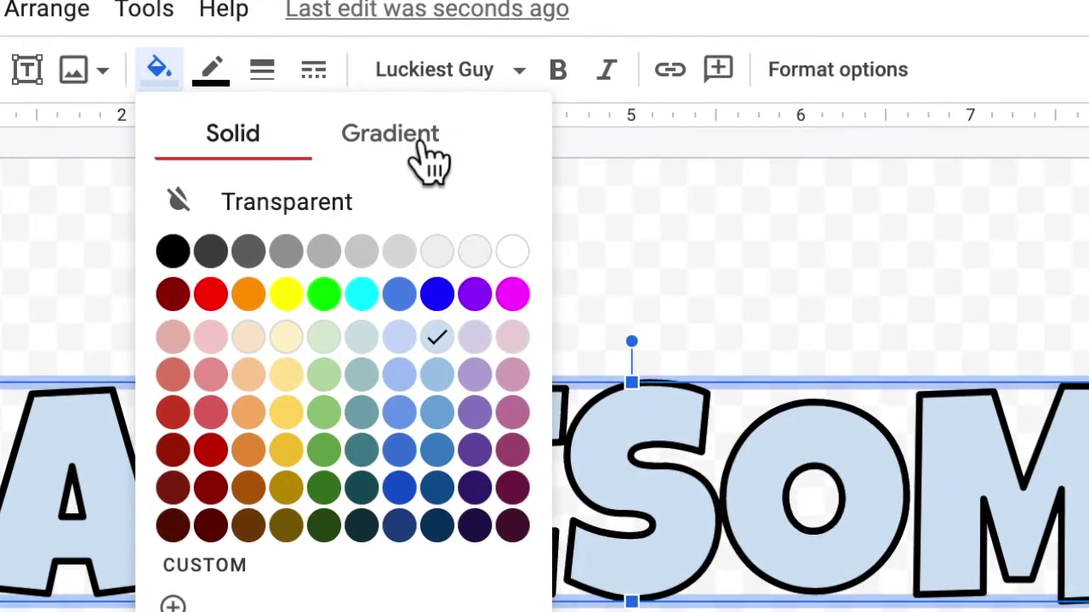
pyautogui.click(442, 148)
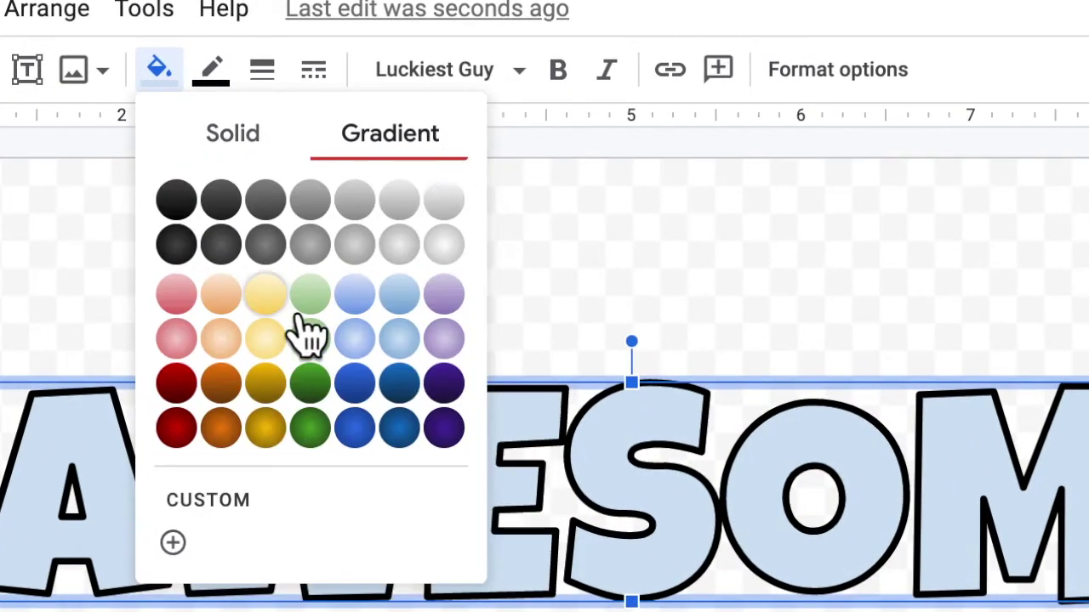
pyautogui.click(178, 385)
pyautogui.click(158, 68)
pyautogui.click(221, 293)
pyautogui.click(159, 68)
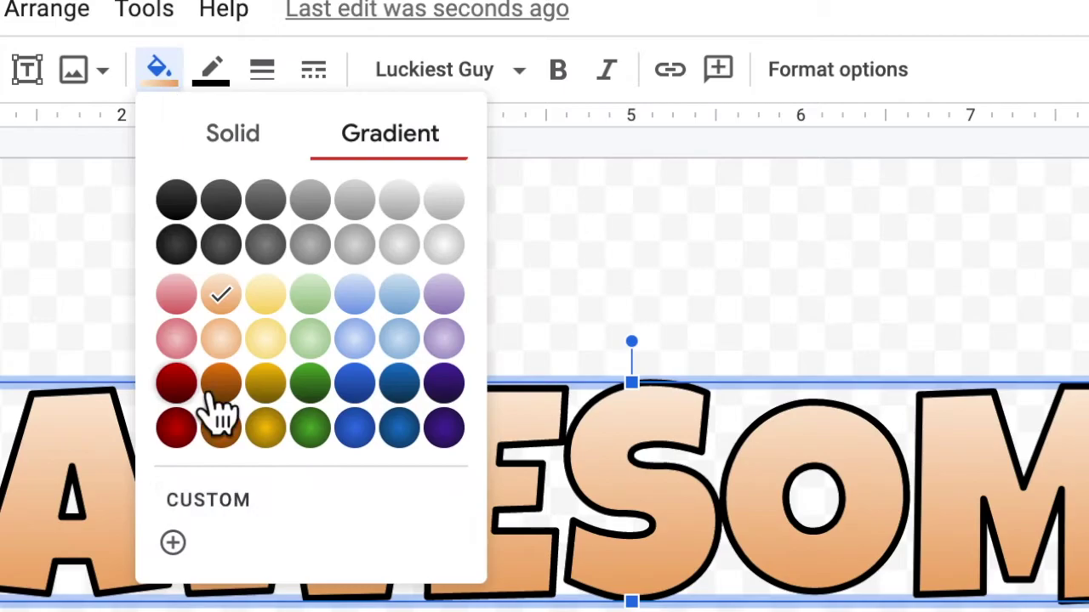
# - Build a custom gradient with a yellow left stop and a dark red right stop
pyautogui.click(259, 444)
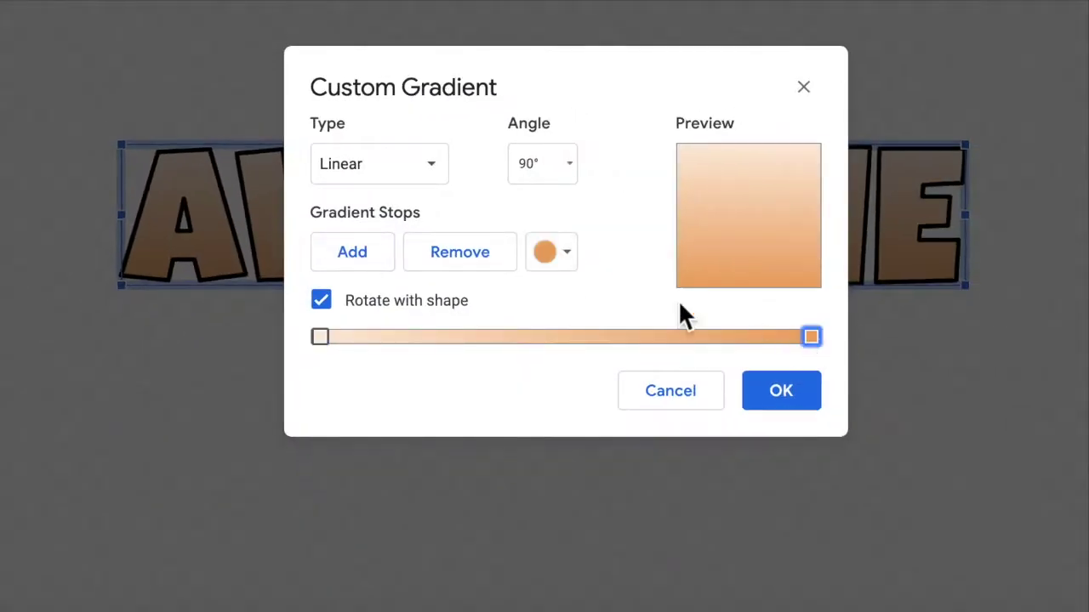
pyautogui.click(551, 251)
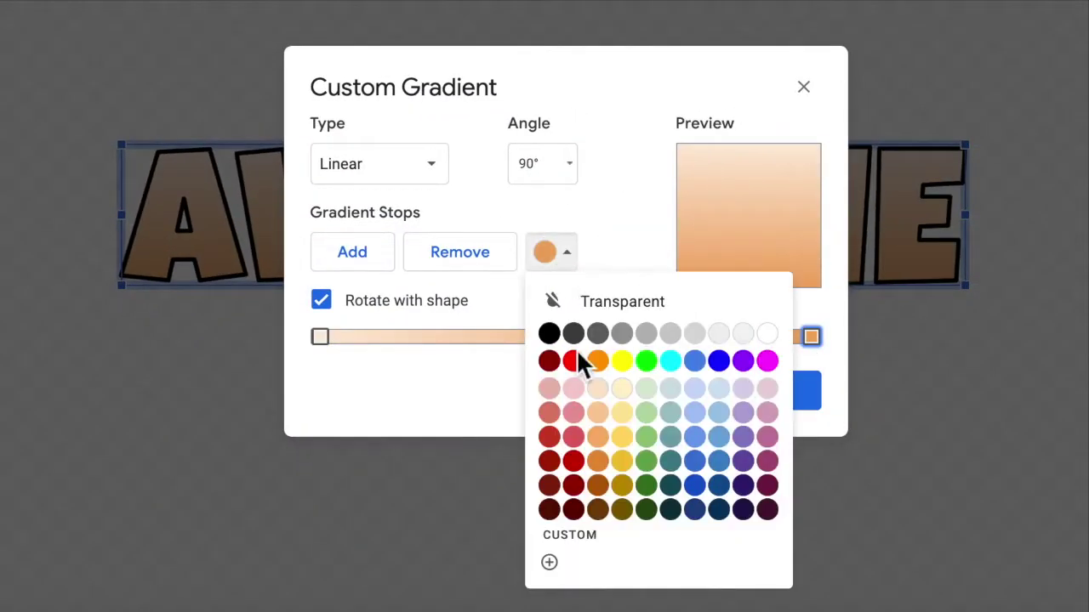
pyautogui.click(600, 361)
pyautogui.click(319, 336)
pyautogui.click(552, 260)
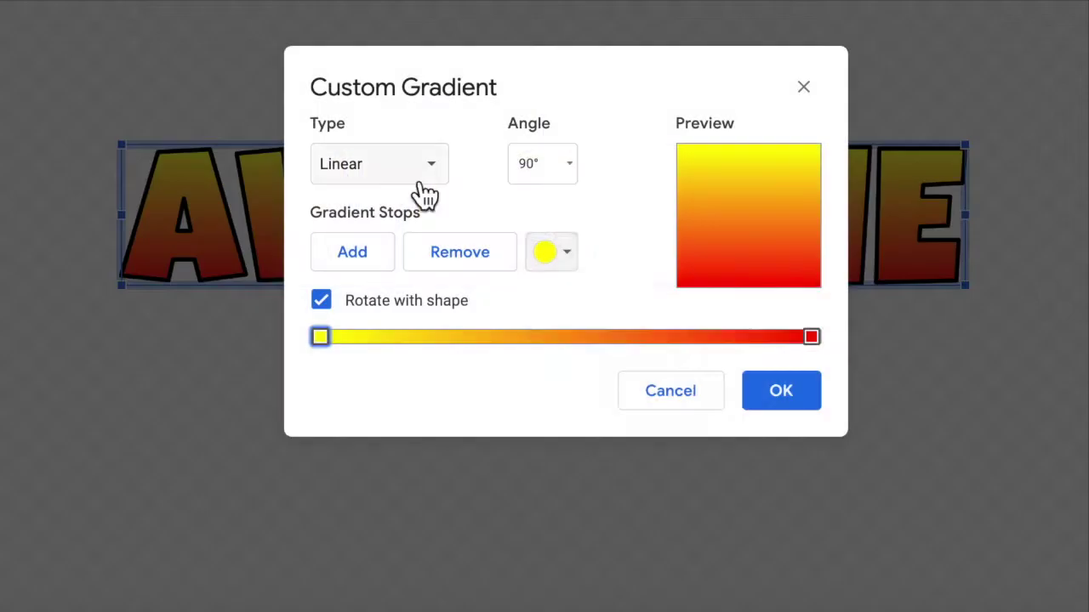
pyautogui.click(812, 337)
pyautogui.click(551, 252)
pyautogui.click(557, 362)
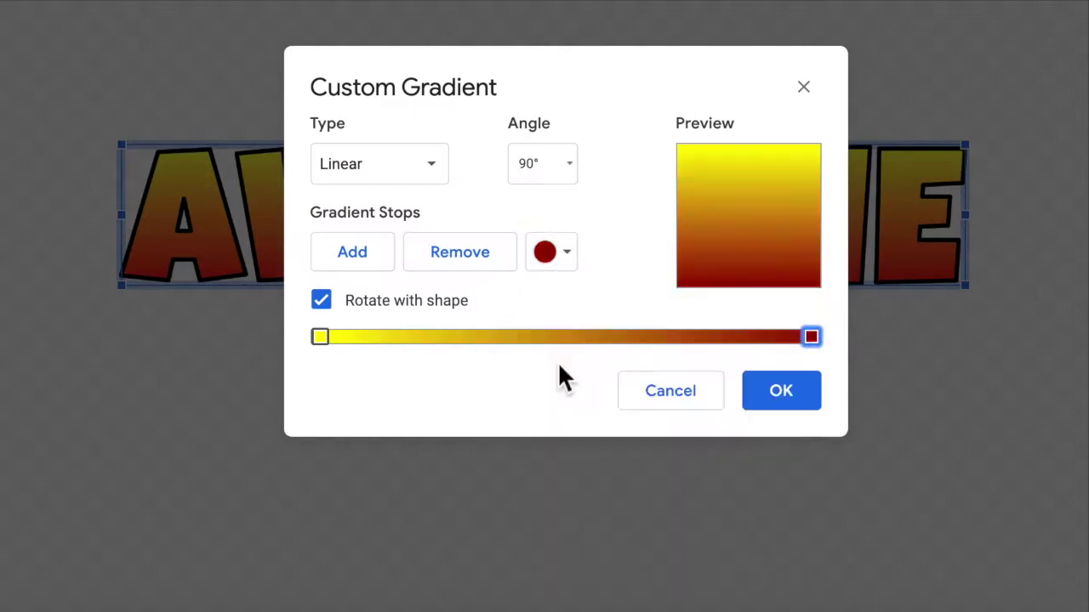
pyautogui.click(781, 390)
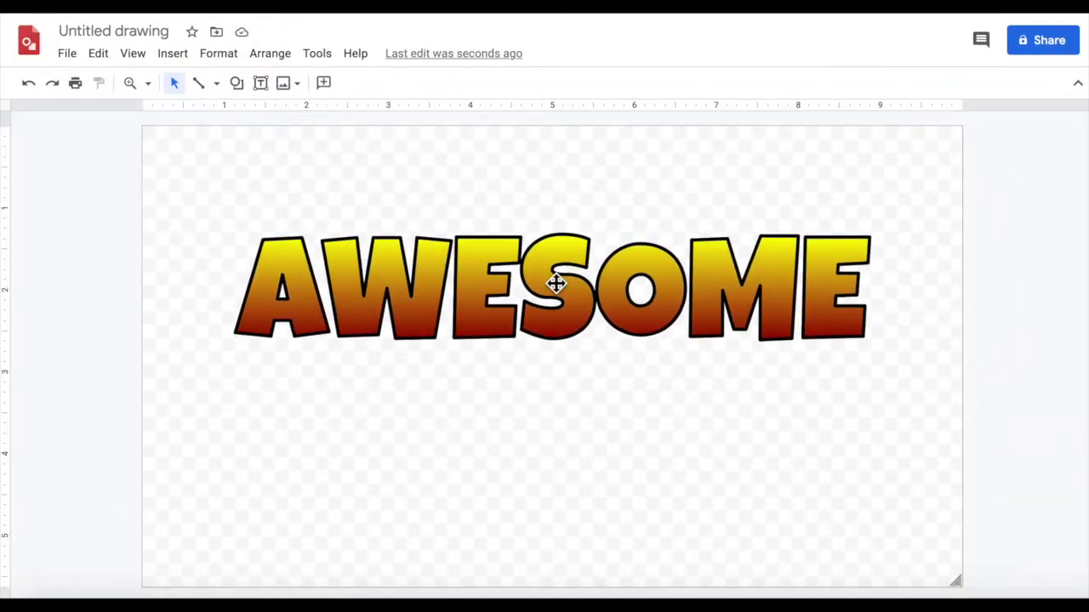
# - Give AWESOME a solid, unblurred, opaque black drop shadow at distance 16, lower right
pyautogui.click(555, 283)
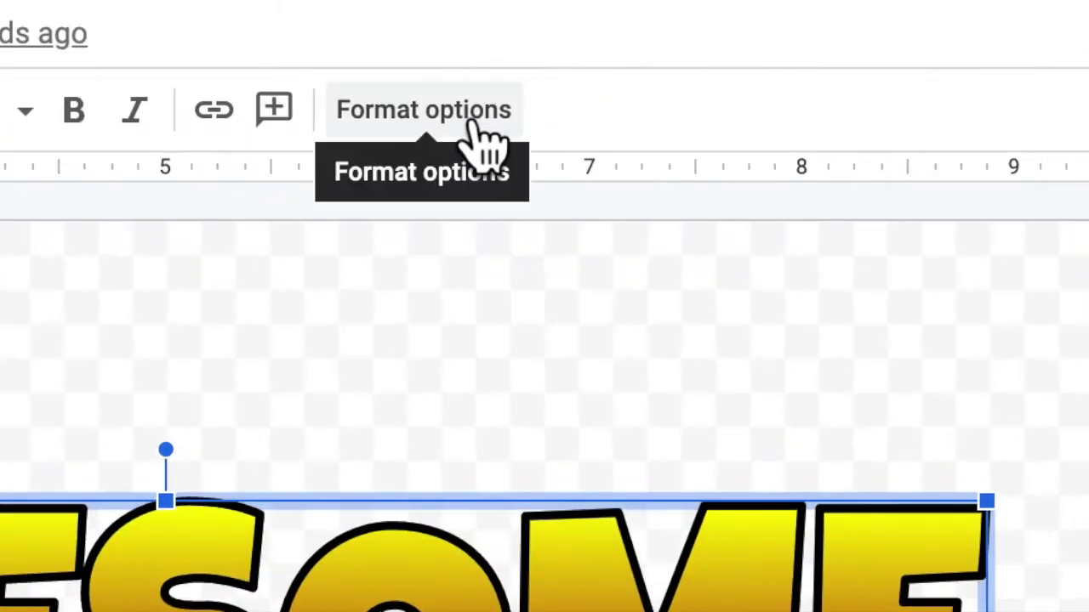
pyautogui.click(667, 85)
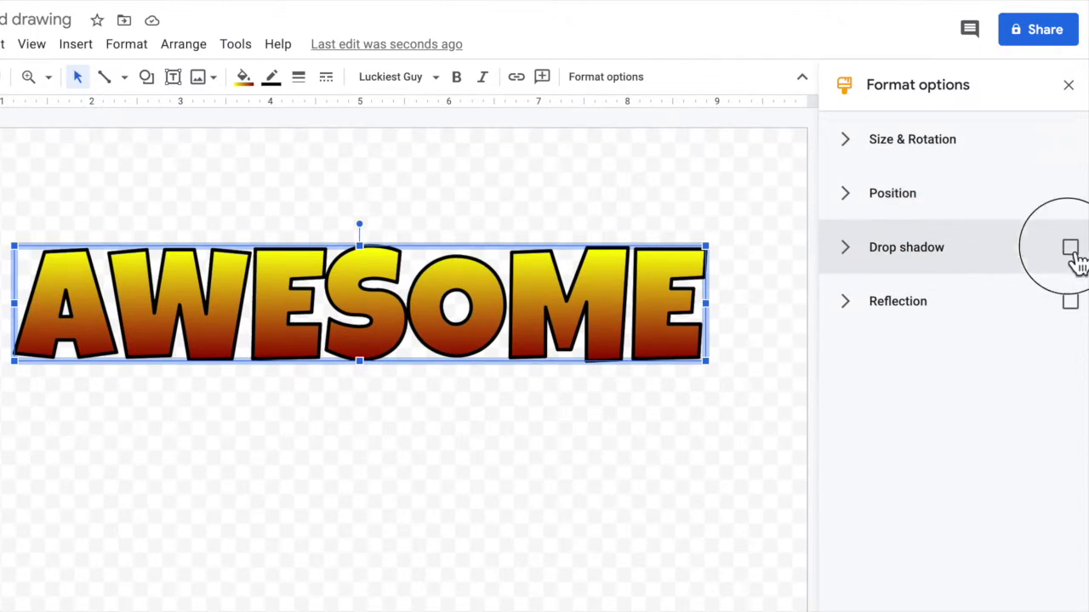
pyautogui.click(1069, 249)
pyautogui.click(858, 265)
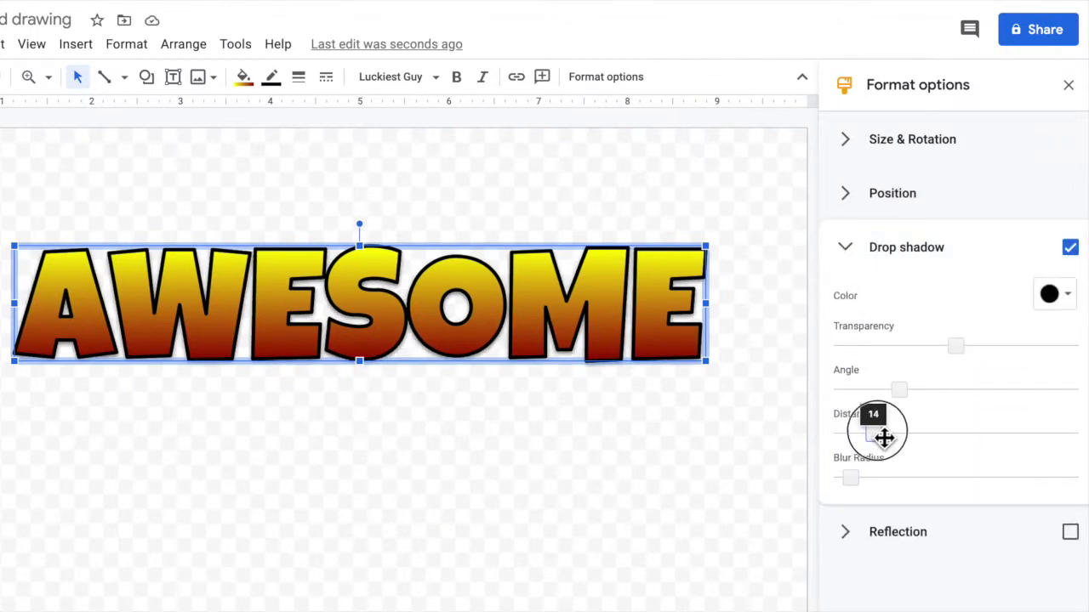
pyautogui.moveTo(885, 437); pyautogui.dragTo(896, 437)
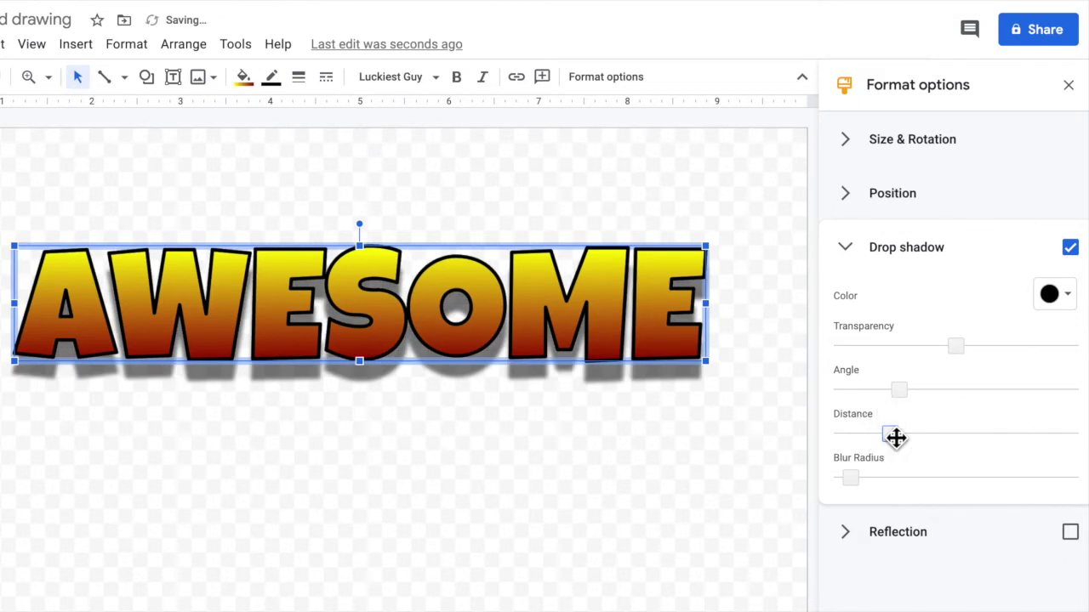
pyautogui.moveTo(879, 397); pyautogui.dragTo(879, 397)
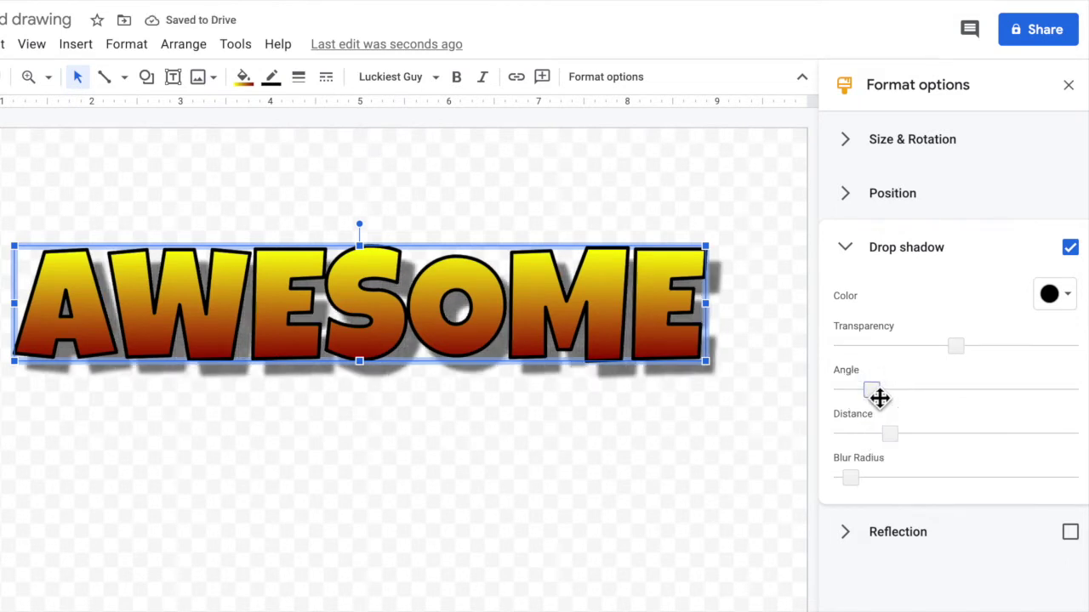
pyautogui.moveTo(846, 479); pyautogui.dragTo(841, 478)
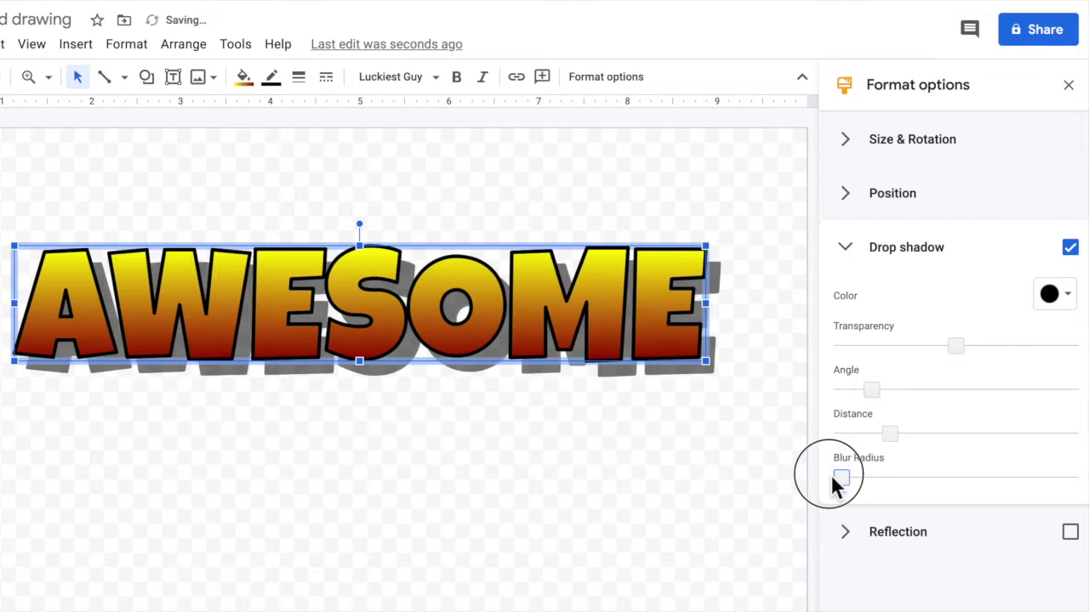
pyautogui.moveTo(962, 353); pyautogui.dragTo(836, 355)
pyautogui.moveTo(890, 434); pyautogui.dragTo(870, 435)
pyautogui.click(641, 451)
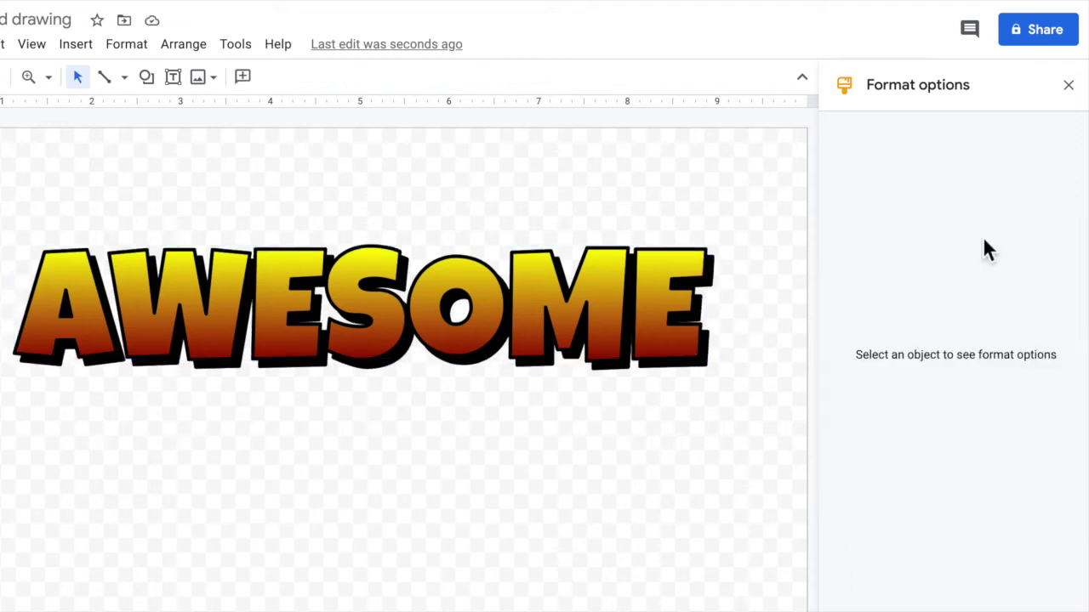
pyautogui.click(1069, 86)
# - Duplicate AWESOME below itself, change the copy to TEXT and centre it
pyautogui.click(405, 291)
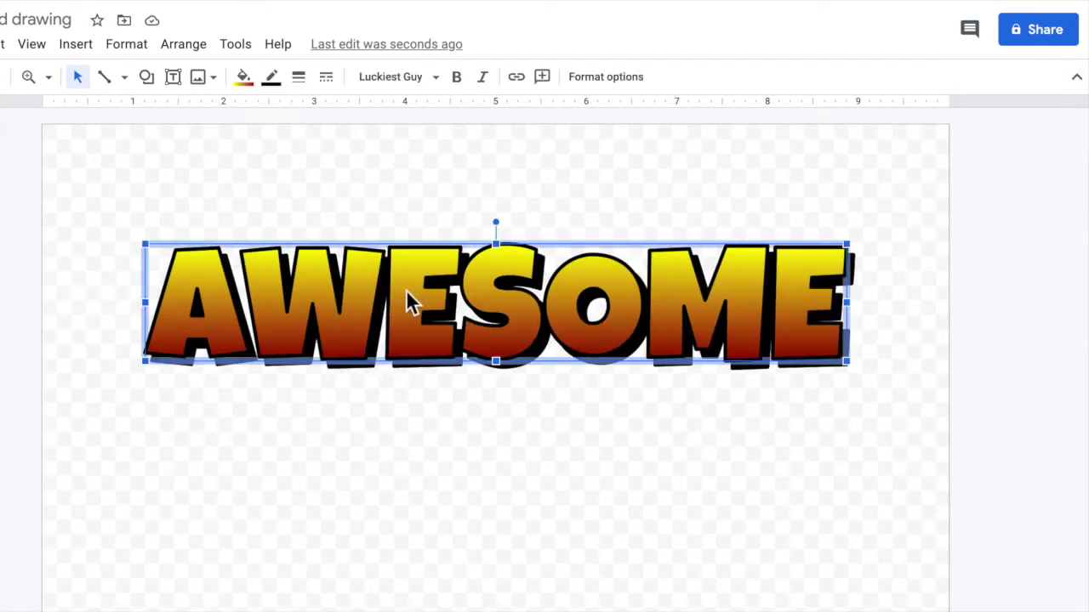
pyautogui.moveTo(406, 291); pyautogui.dragTo(407, 423)
pyautogui.doubleClick(408, 424)
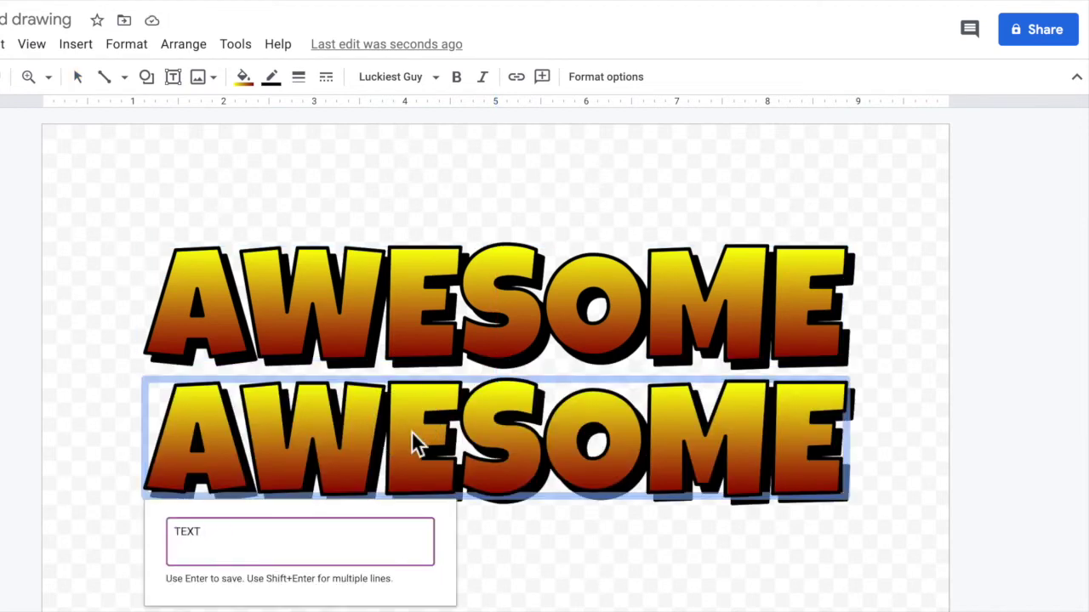
pyautogui.click(369, 433)
pyautogui.moveTo(455, 430); pyautogui.dragTo(633, 431)
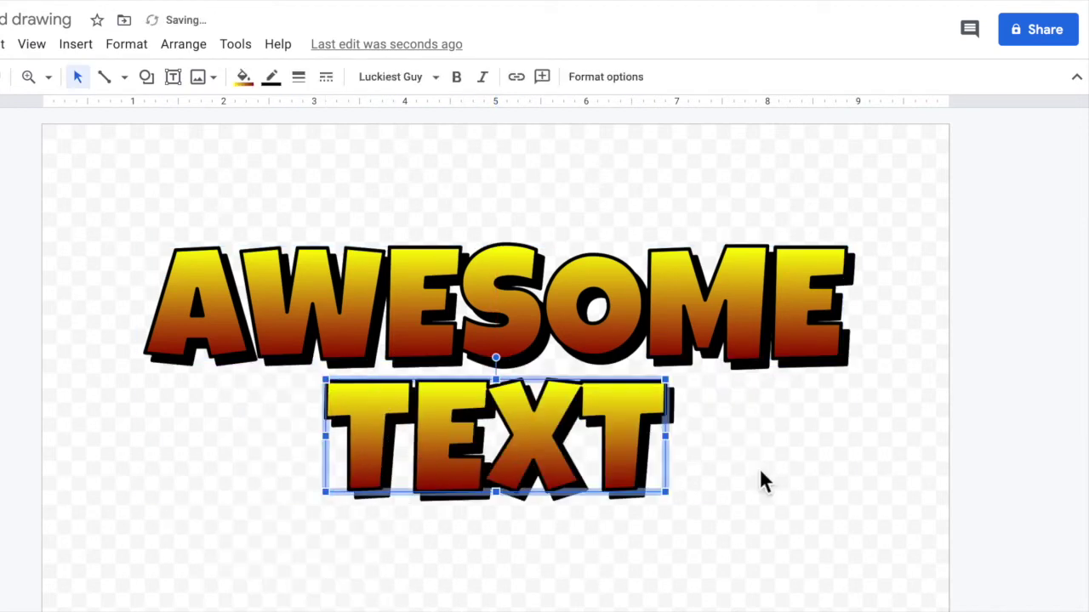
# - Select both words and Alt-drag an offset copy of the pair
pyautogui.click(759, 480)
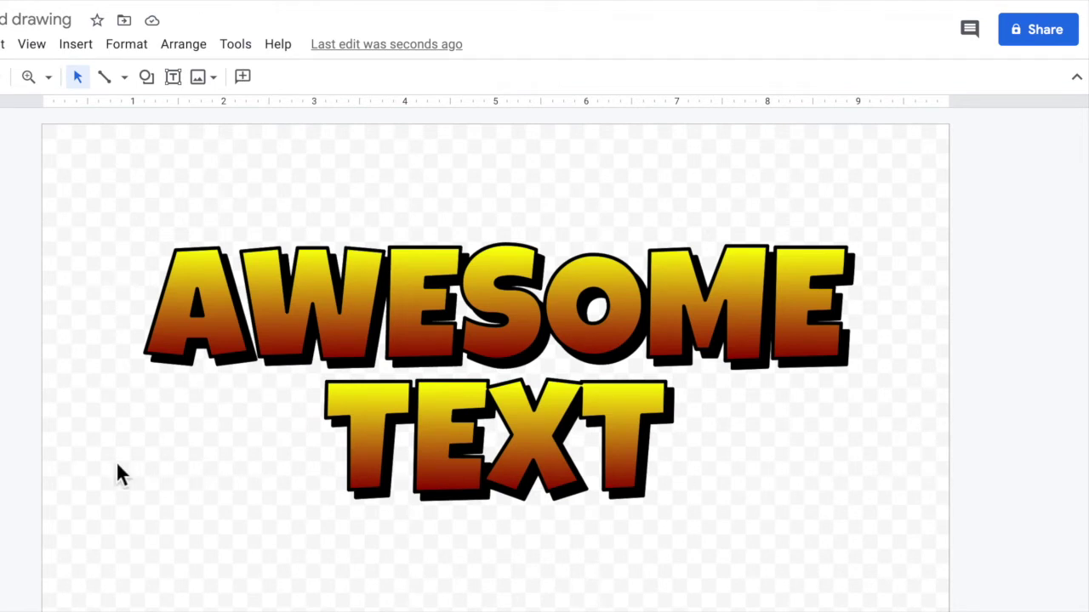
pyautogui.moveTo(731, 475); pyautogui.dragTo(795, 530)
pyautogui.moveTo(626, 439); pyautogui.dragTo(491, 355)
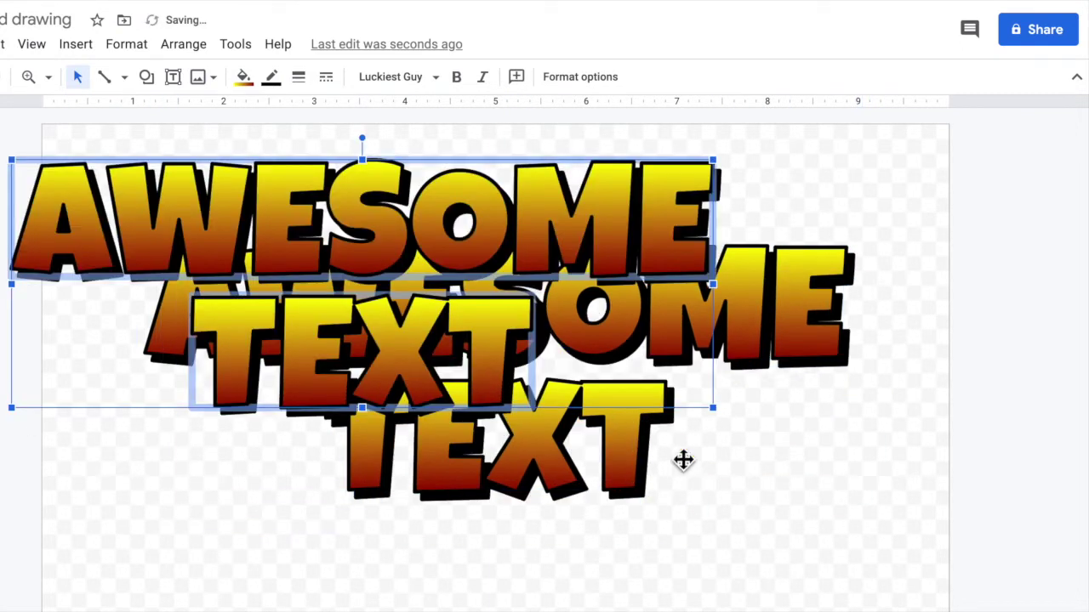
# - Give the back AWESOME and TEXT a blurred, farther, more transparent drop shadow
pyautogui.click(859, 489)
pyautogui.click(812, 311)
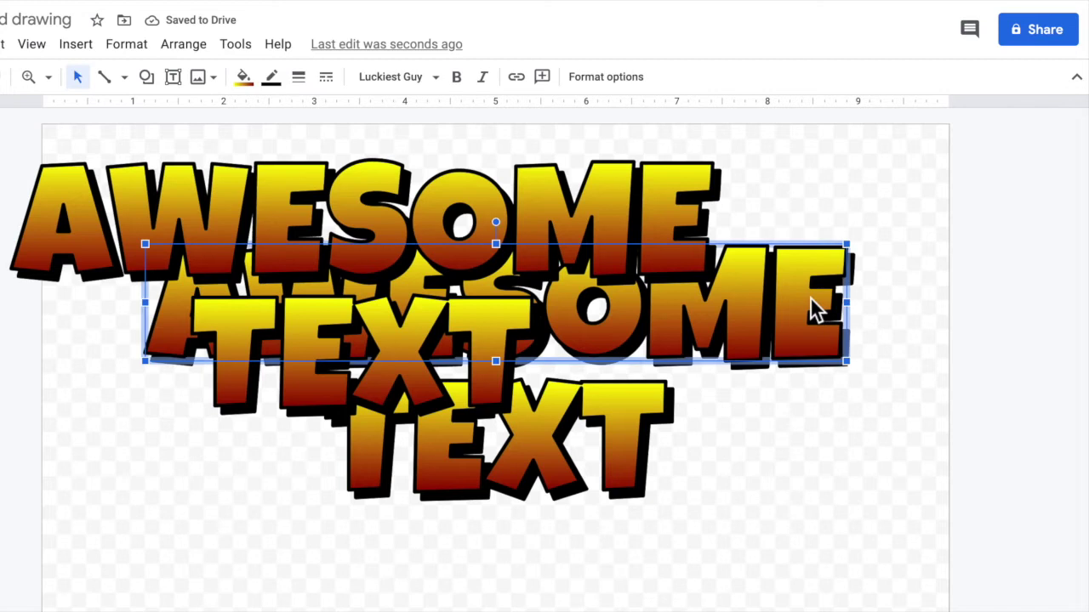
pyautogui.keyDown('shift'); pyautogui.click(638, 460); pyautogui.keyUp('shift')
pyautogui.click(587, 78)
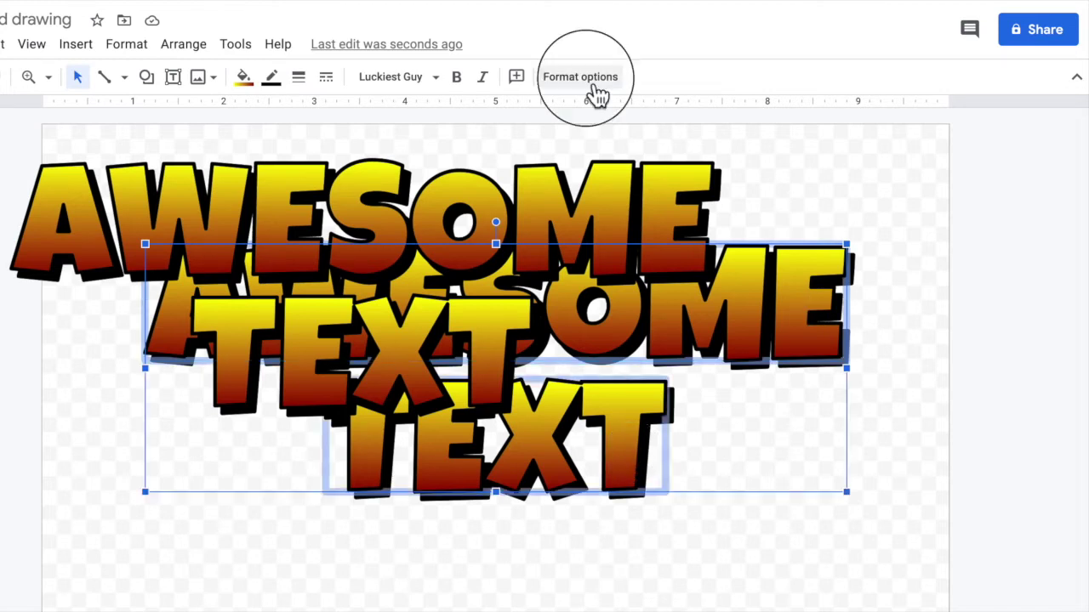
pyautogui.moveTo(840, 477); pyautogui.dragTo(904, 474)
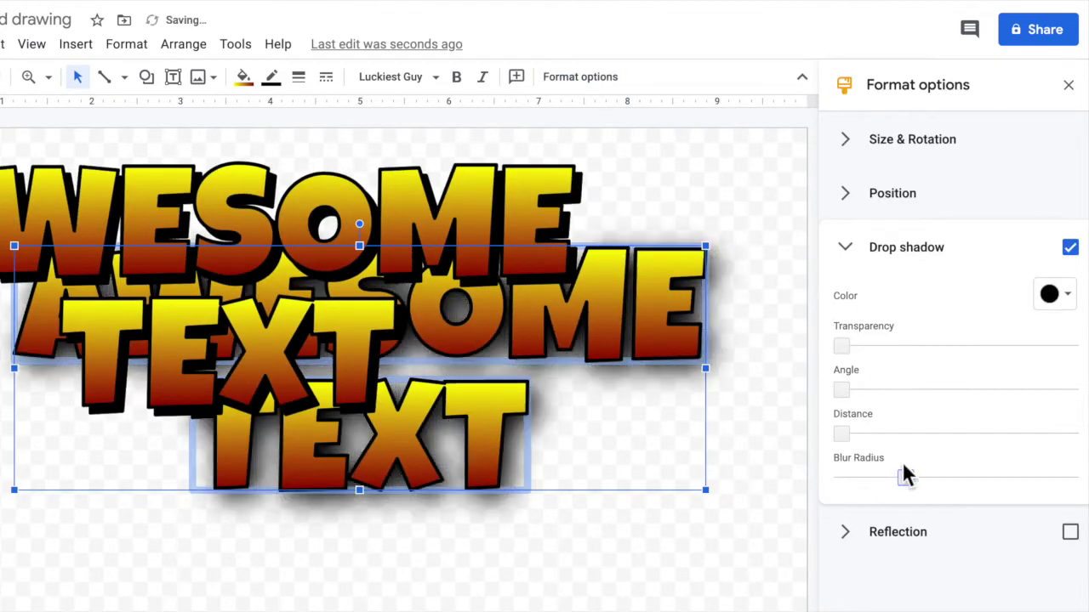
pyautogui.moveTo(840, 434); pyautogui.dragTo(916, 434)
pyautogui.moveTo(840, 390); pyautogui.dragTo(899, 389)
pyautogui.moveTo(916, 434); pyautogui.dragTo(951, 434)
pyautogui.moveTo(865, 345); pyautogui.dragTo(876, 346)
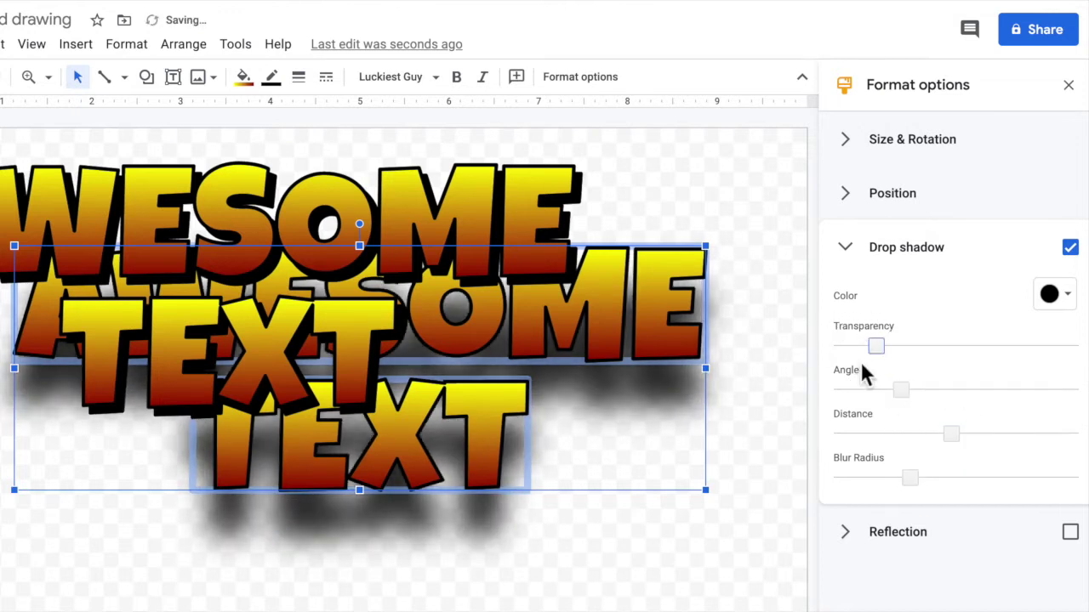
# - Move the front AWESOME TEXT pair onto the shadowed copy and close Format options
pyautogui.click(663, 586)
pyautogui.click(223, 246)
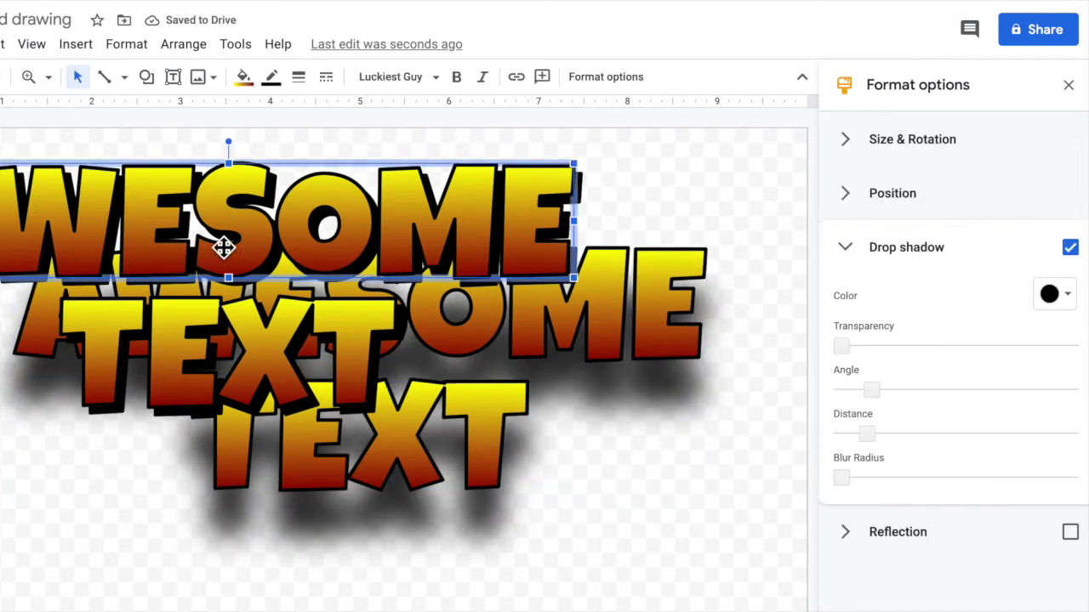
pyautogui.keyDown('shift'); pyautogui.click(237, 347); pyautogui.keyUp('shift')
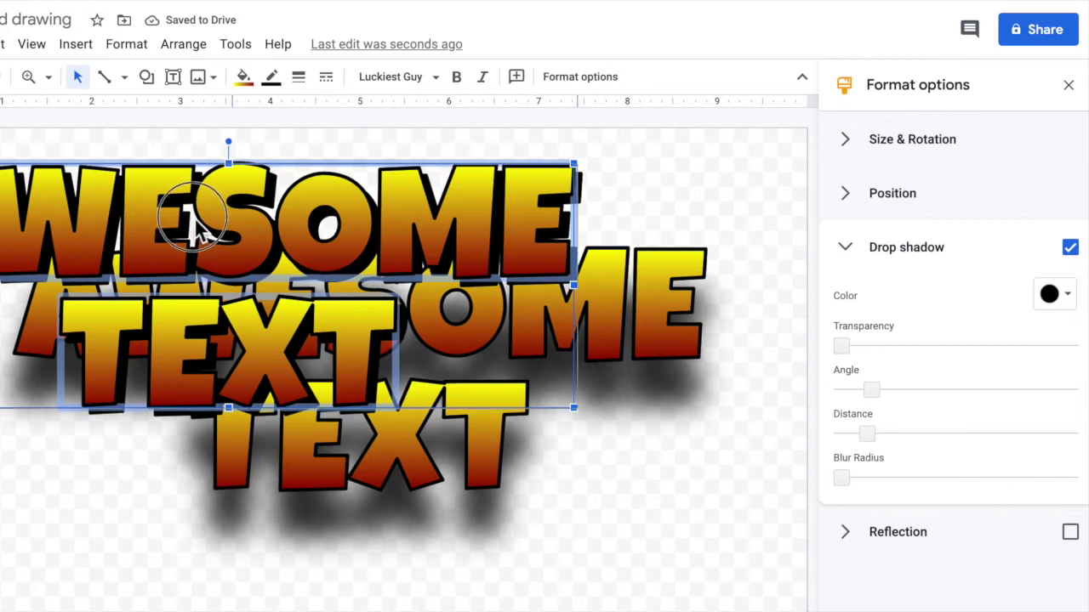
pyautogui.moveTo(192, 217); pyautogui.dragTo(316, 310)
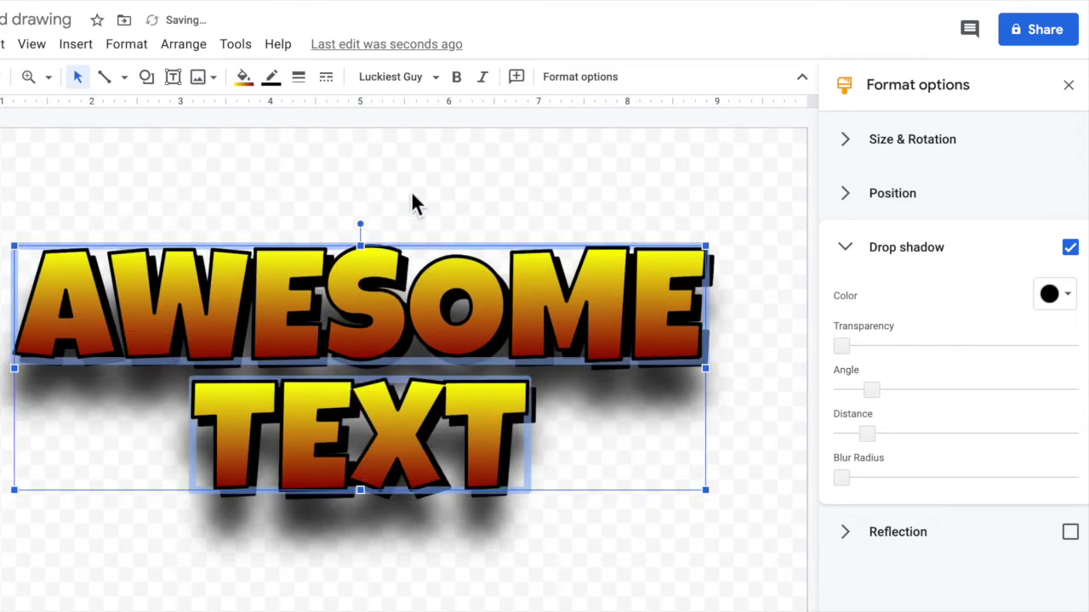
pyautogui.click(411, 190)
pyautogui.click(1068, 84)
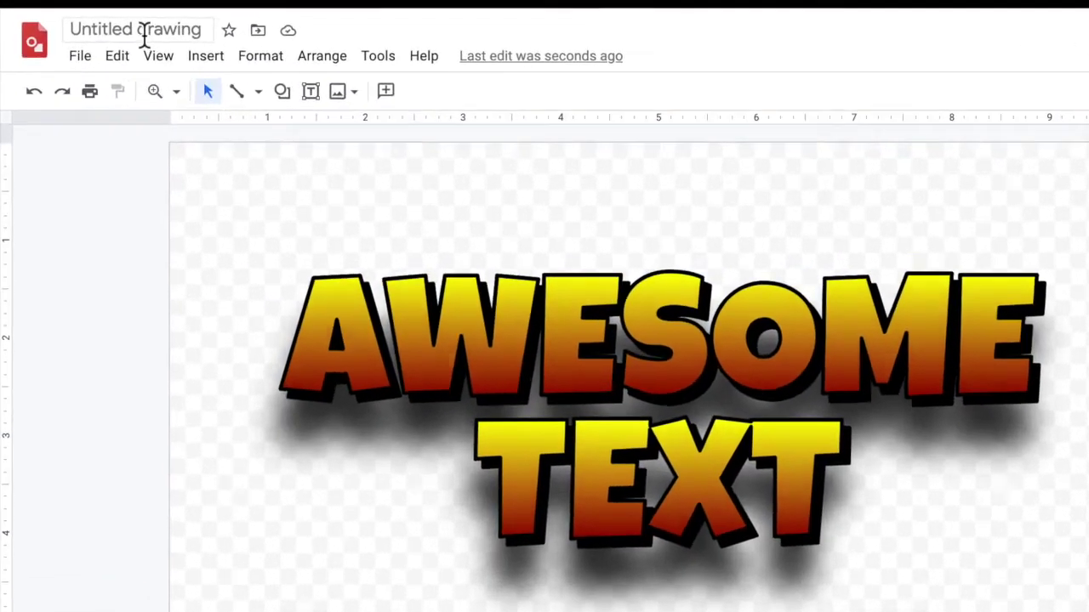
# - Rename the drawing to 'AWESOME TEXT'
pyautogui.click(121, 32)
pyautogui.write('AW')
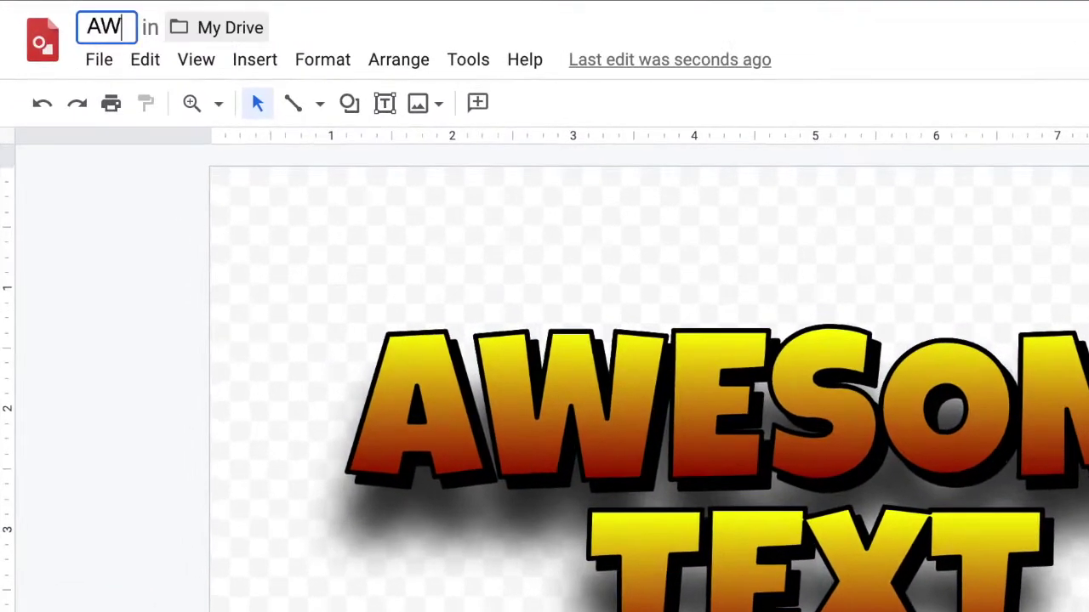
pyautogui.write('ESOME TEXT')
pyautogui.press('Return')
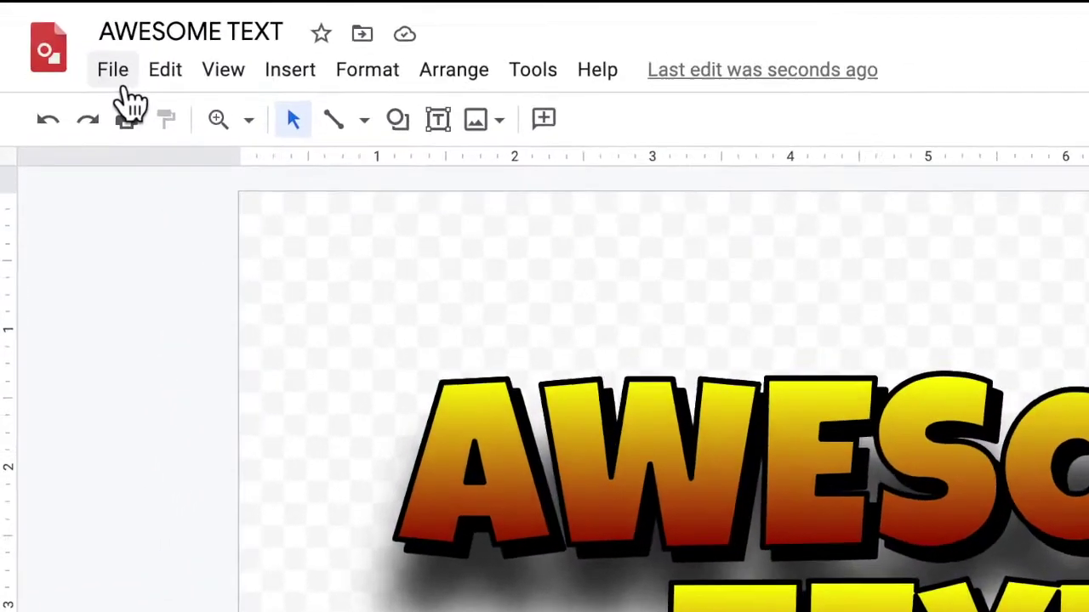
# - Download the drawing as a PNG image and drag the file out of the browser
pyautogui.click(67, 53)
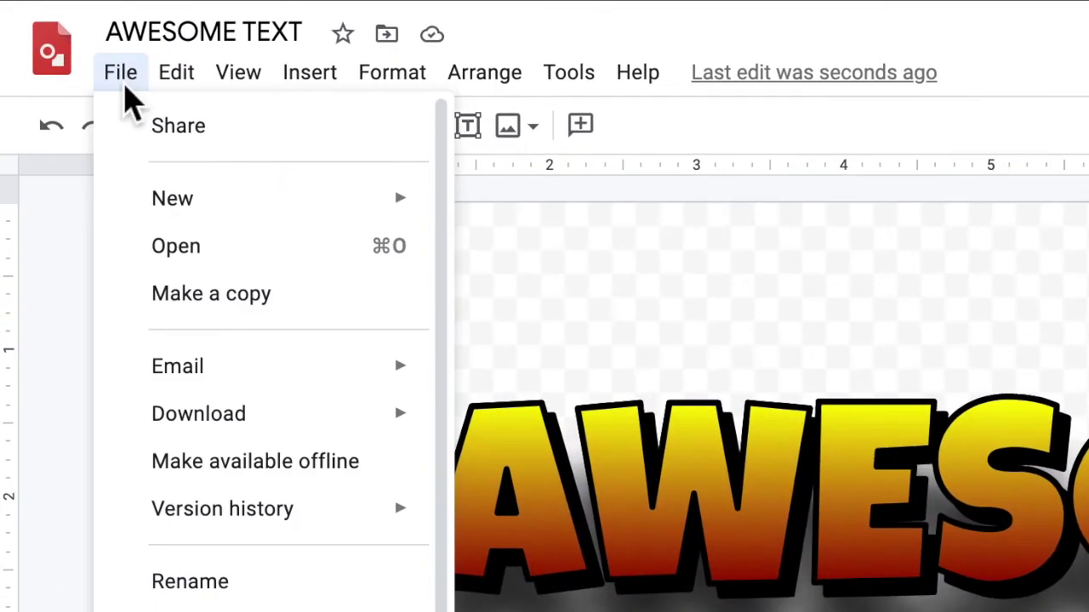
pyautogui.moveTo(221, 421)
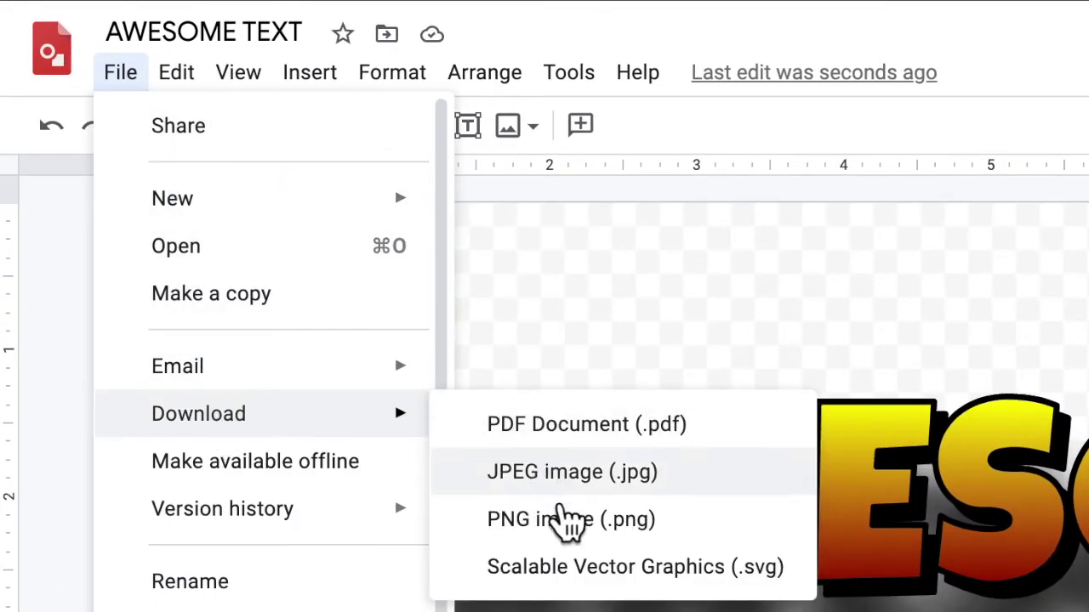
pyautogui.click(518, 536)
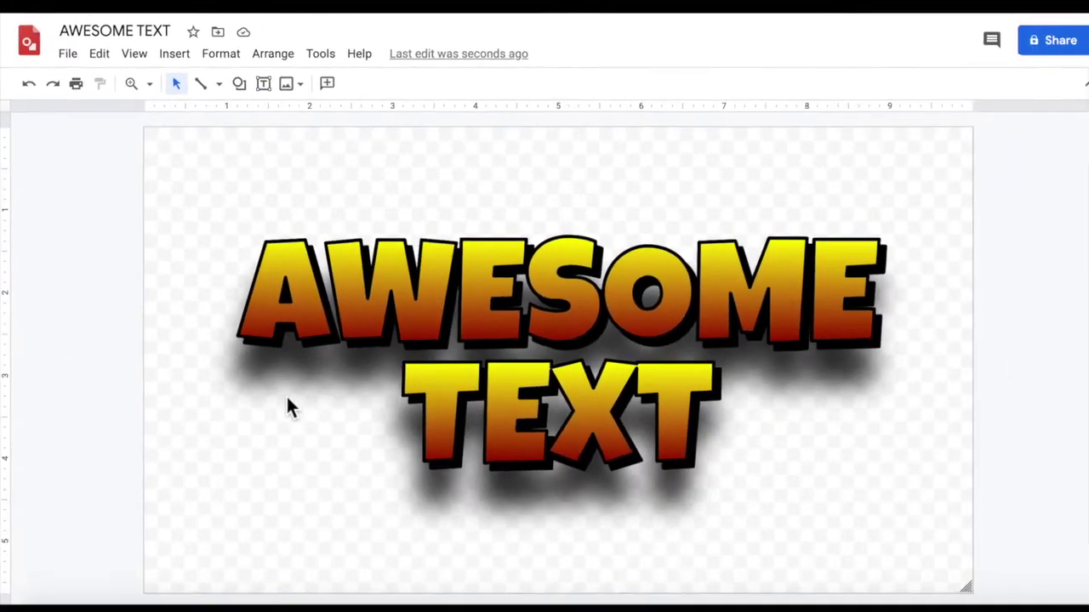
pyautogui.moveTo(68, 577); pyautogui.dragTo(255, 526)
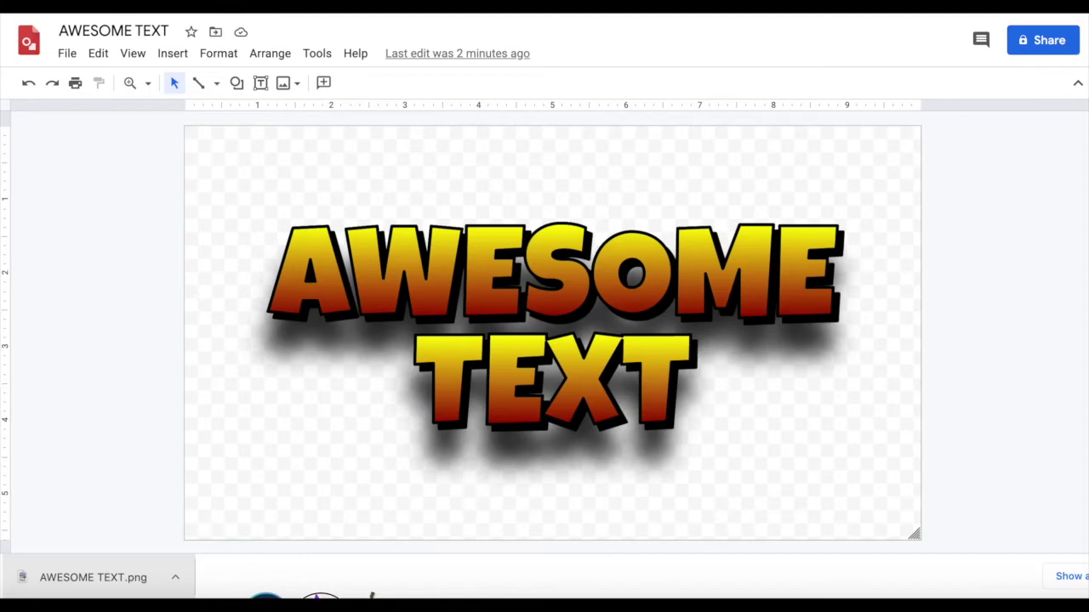
# - Place AWESOME TEXT.png above the white clip and extend it to 5 seconds
pyautogui.moveTo(317, 596); pyautogui.dragTo(400, 407)
pyautogui.moveTo(411, 277); pyautogui.dragTo(190, 313)
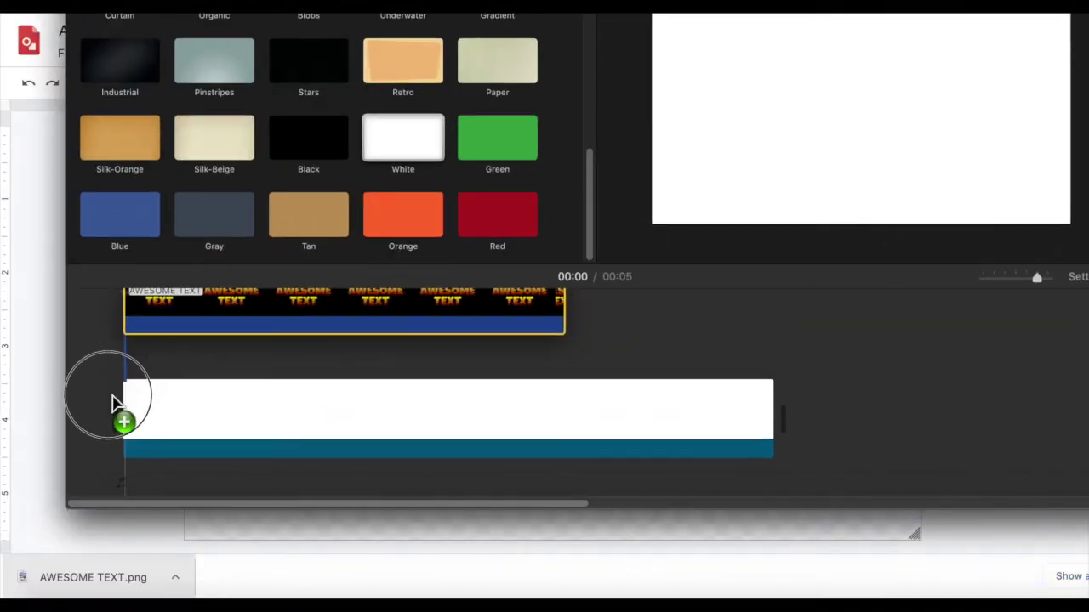
pyautogui.moveTo(113, 403); pyautogui.dragTo(114, 405)
pyautogui.moveTo(549, 435); pyautogui.dragTo(757, 462)
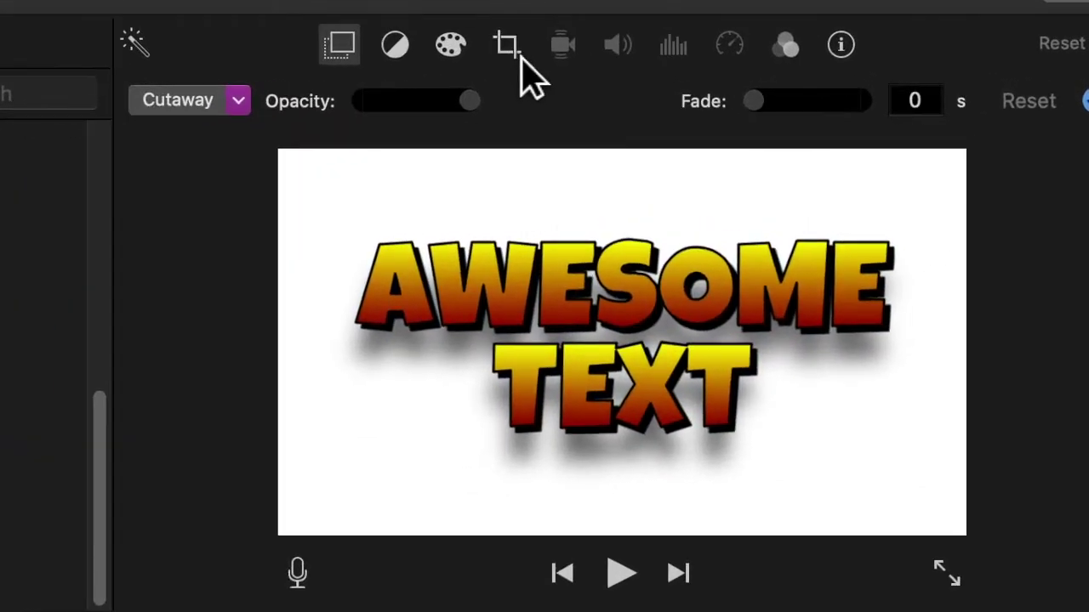
# - Apply Ken Burns, swap frames, and shrink the start frame to the centre
pyautogui.click(638, 53)
pyautogui.click(660, 98)
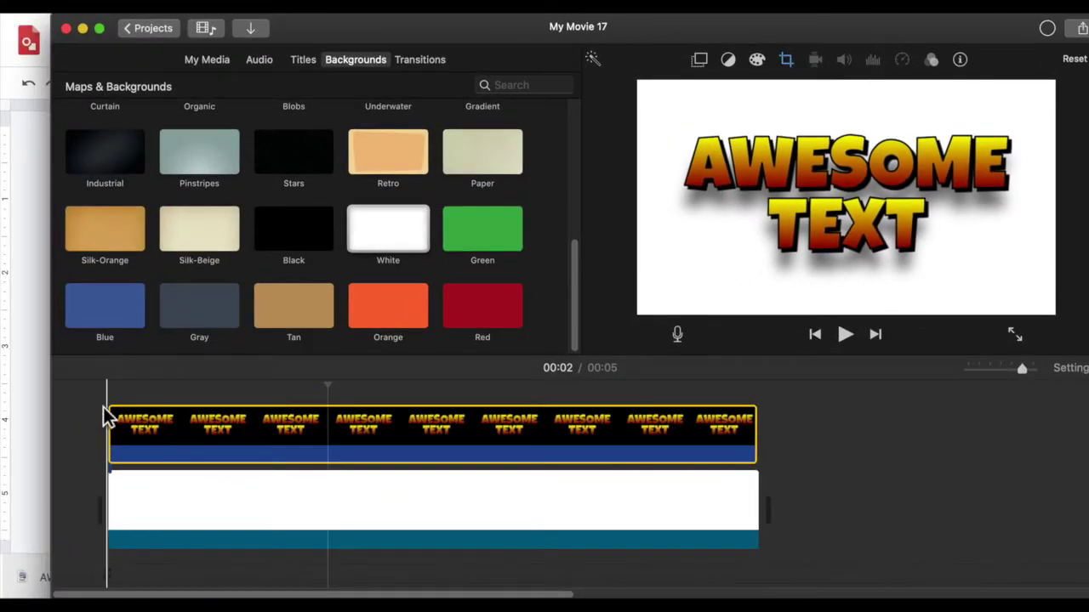
pyautogui.press('space')
pyautogui.click(238, 425)
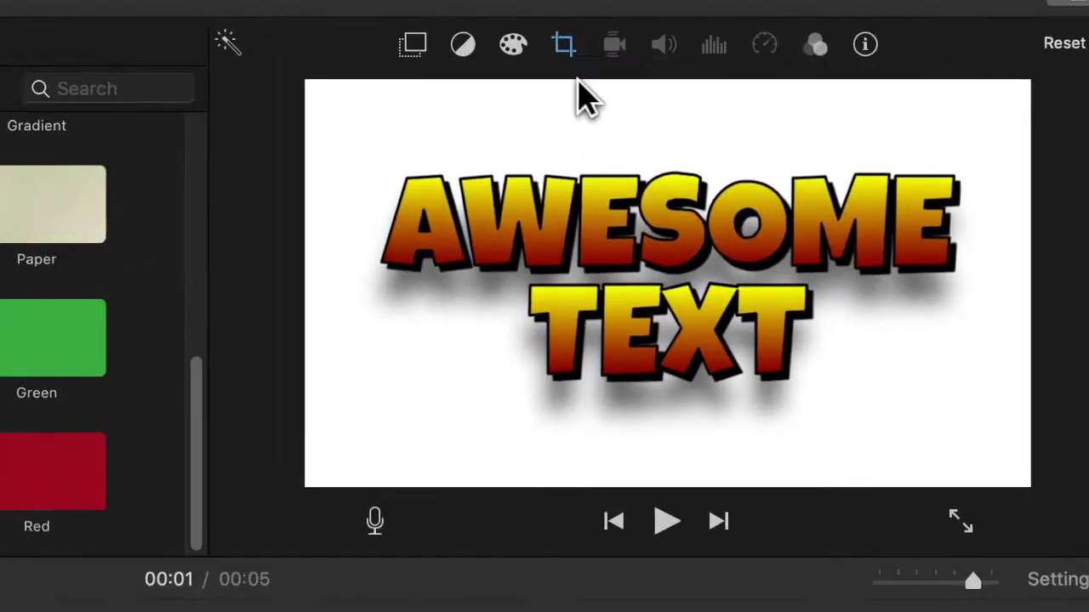
pyautogui.click(563, 44)
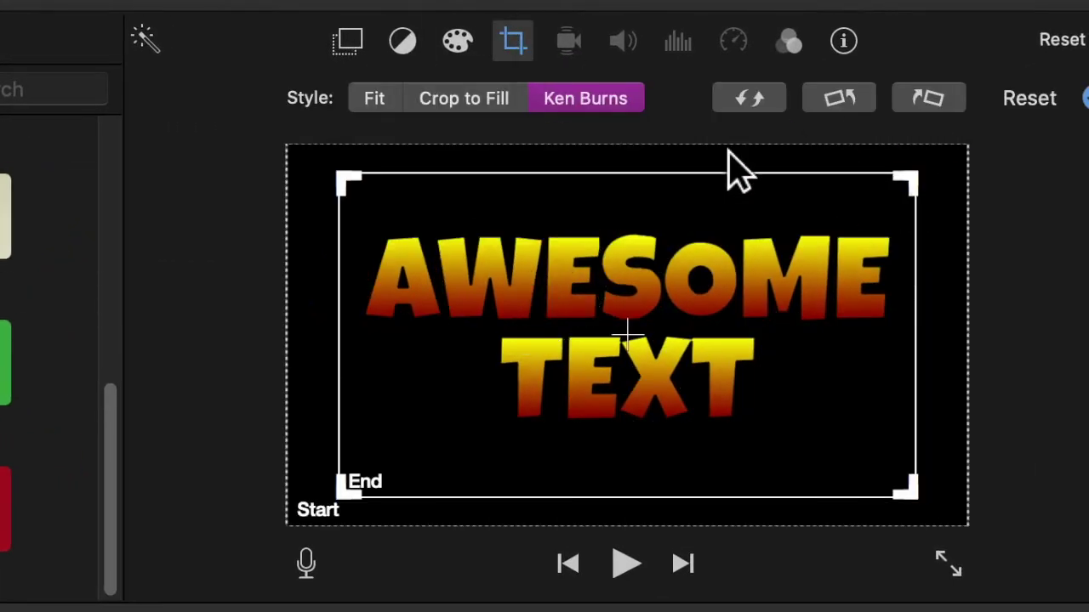
pyautogui.click(749, 98)
pyautogui.moveTo(473, 267); pyautogui.dragTo(631, 344)
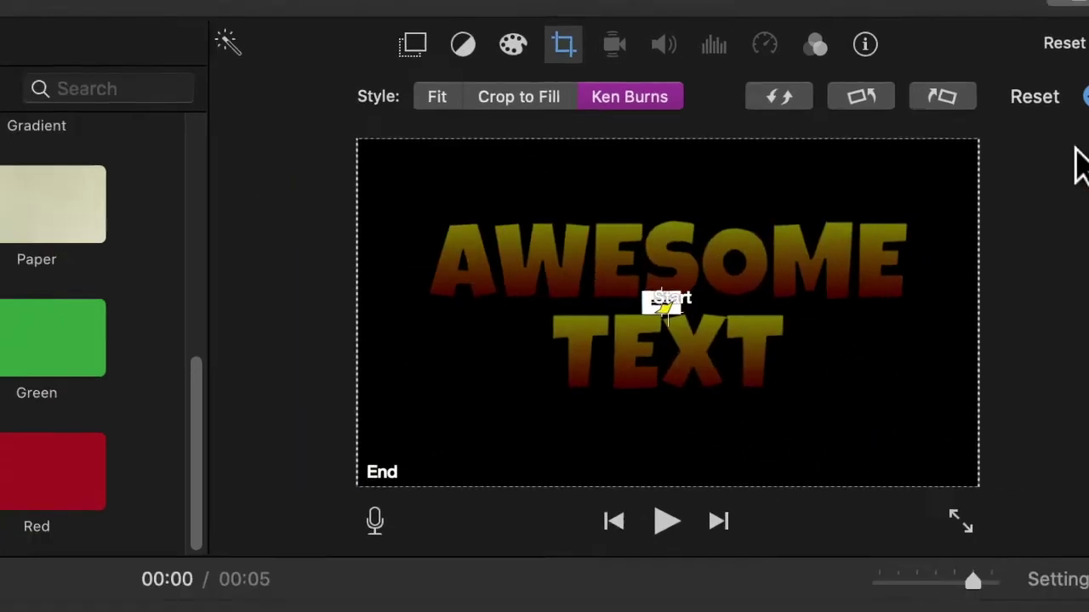
pyautogui.press('space')
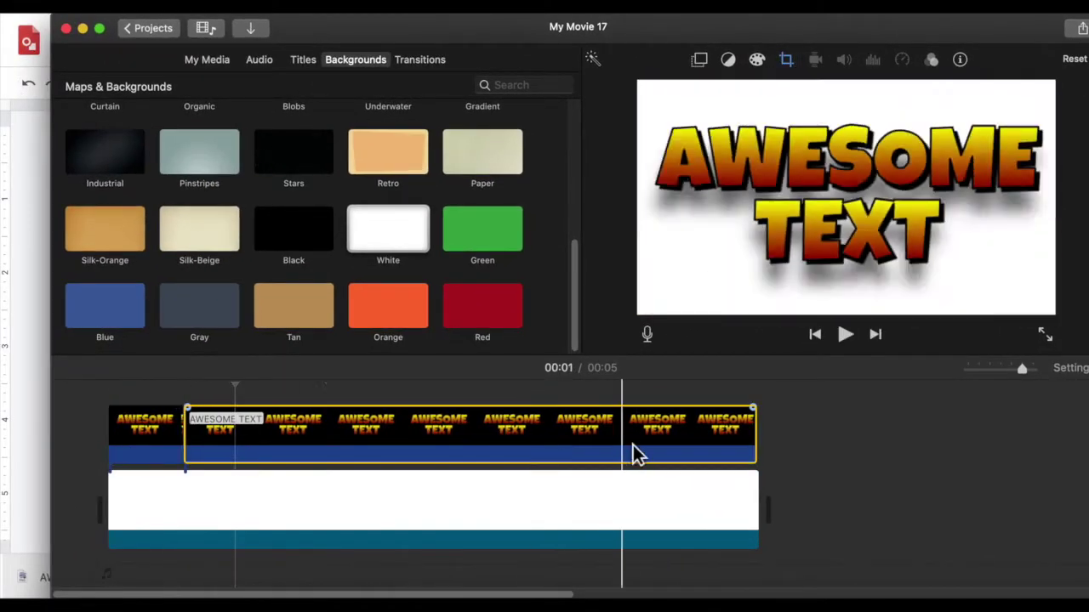
pyautogui.click(638, 455)
pyautogui.click(786, 58)
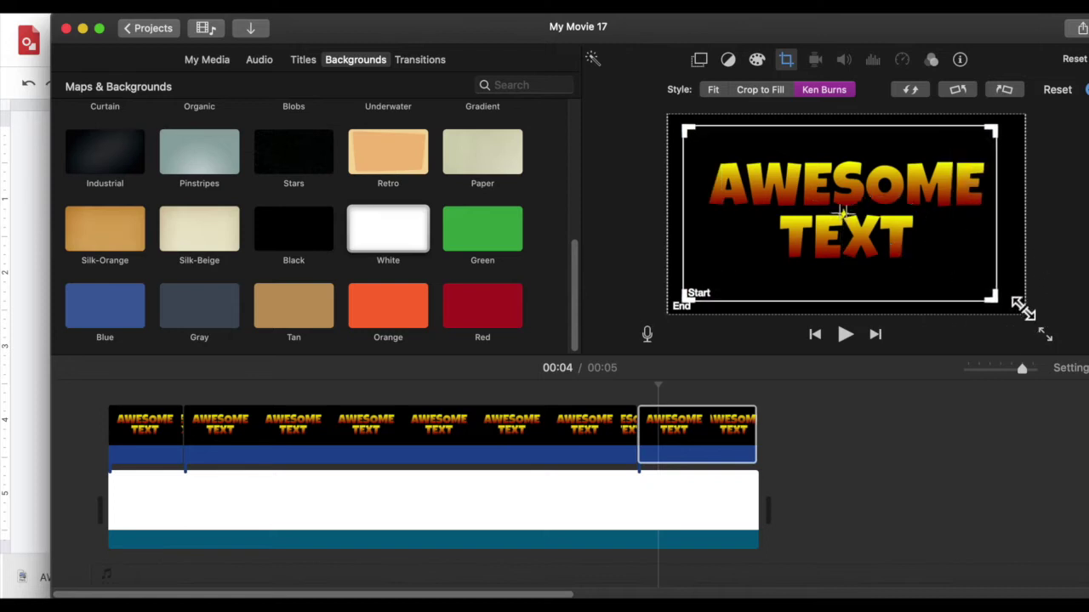
pyautogui.click(292, 433)
pyautogui.press('space')
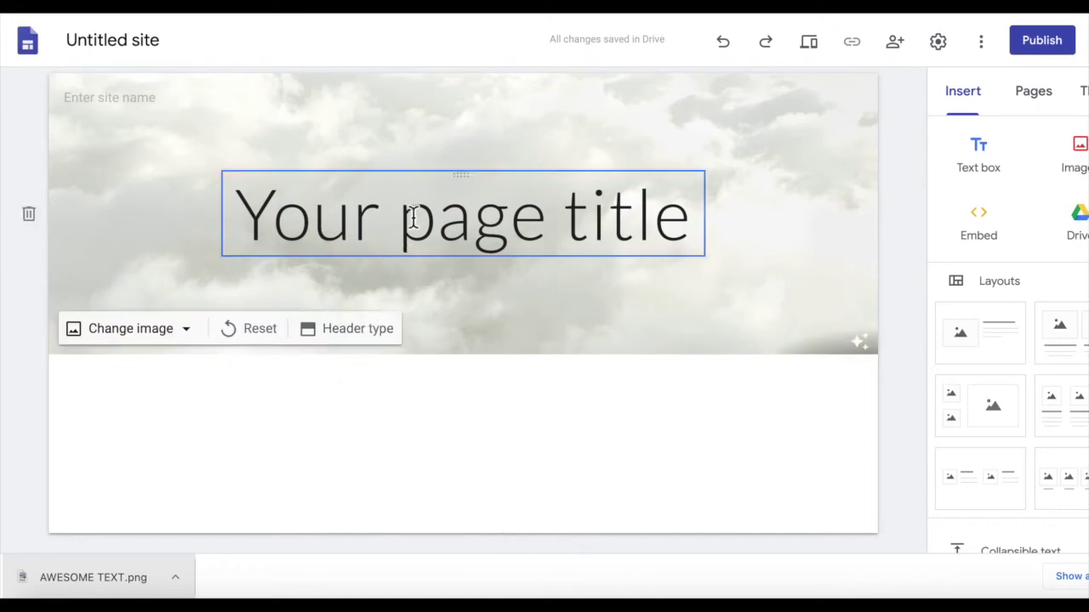
# - Replace the page title with AWESOME TEXT.png, enlarged and centred in the header
pyautogui.click(412, 217)
pyautogui.click(600, 144)
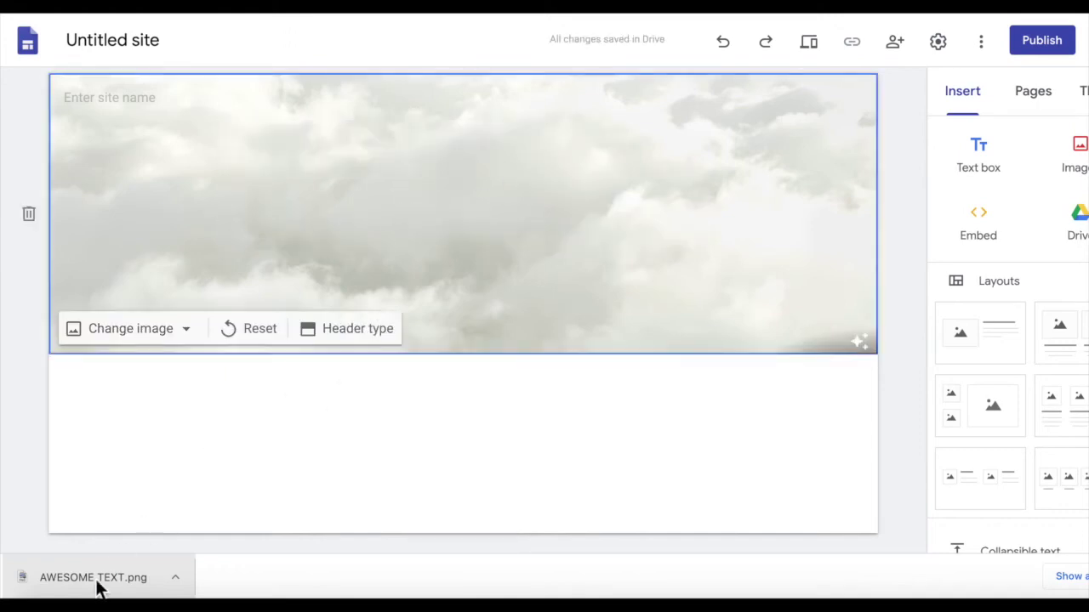
pyautogui.moveTo(96, 587); pyautogui.dragTo(453, 216)
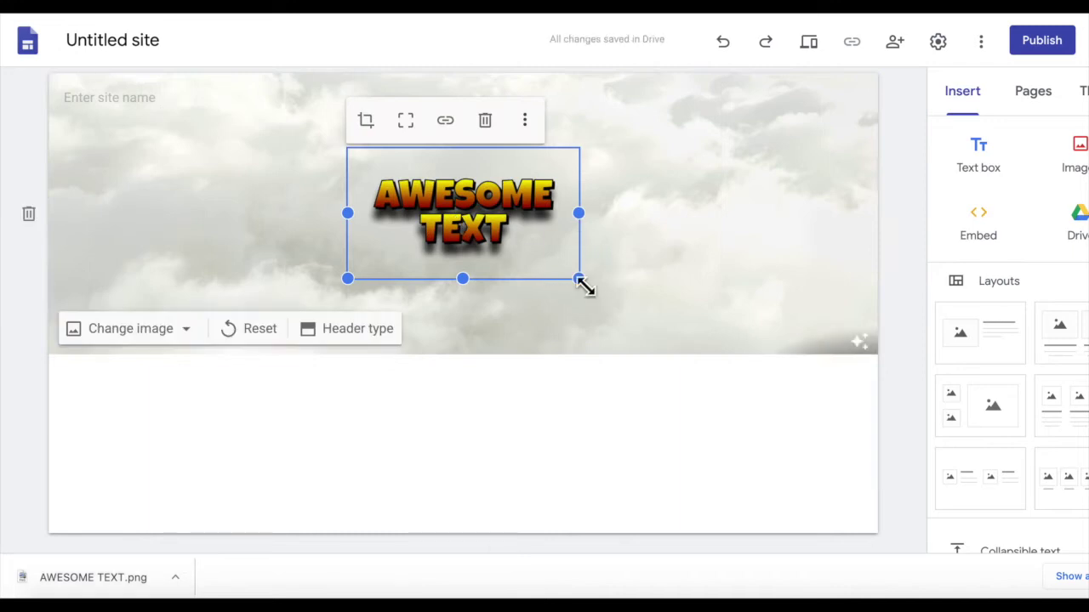
pyautogui.moveTo(578, 279); pyautogui.dragTo(842, 382)
pyautogui.moveTo(669, 260); pyautogui.dragTo(491, 263)
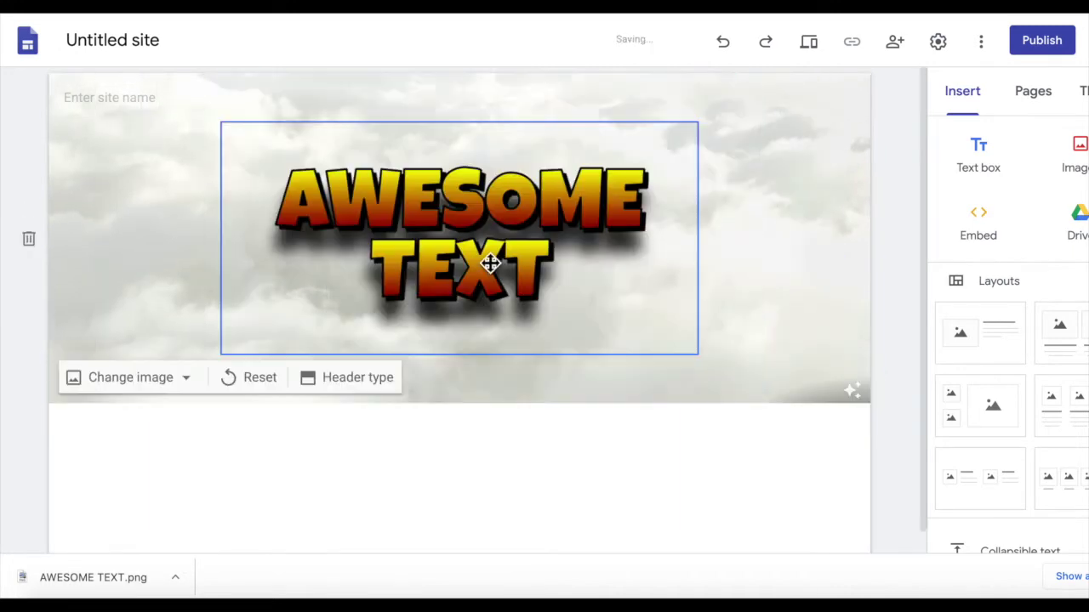
# - Crop the header image and set the header type to Cover
pyautogui.doubleClick(488, 249)
pyautogui.moveTo(238, 96); pyautogui.dragTo(249, 100)
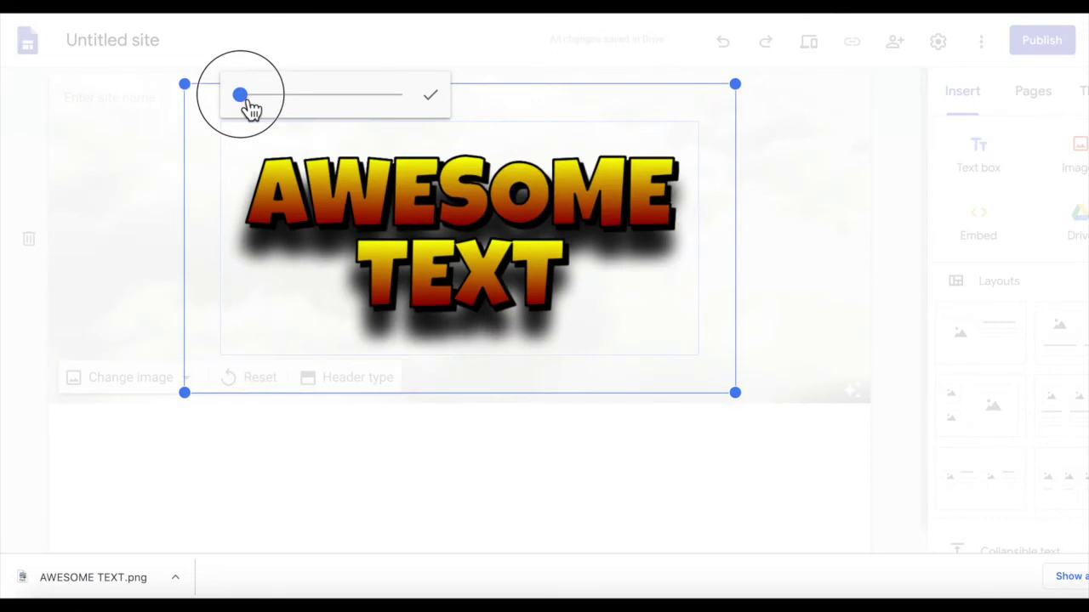
pyautogui.click(427, 95)
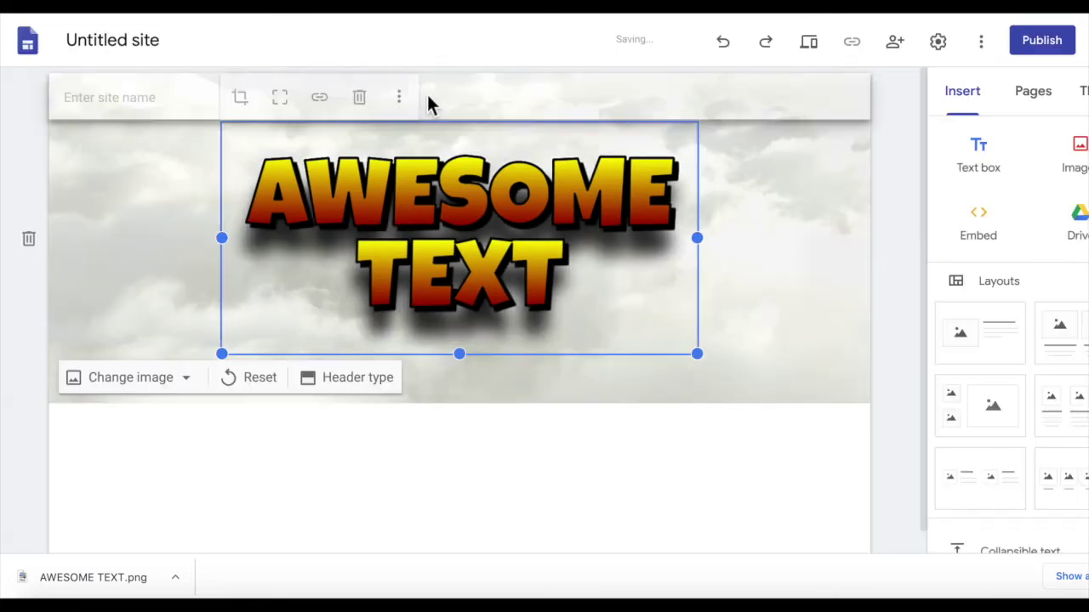
pyautogui.click(533, 457)
pyautogui.click(352, 389)
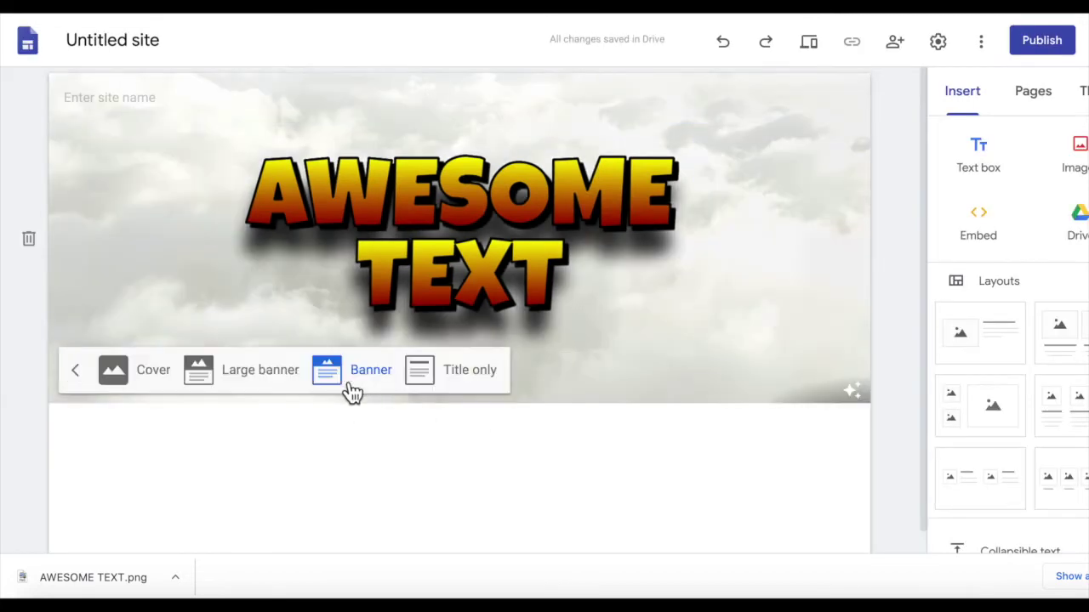
pyautogui.click(151, 369)
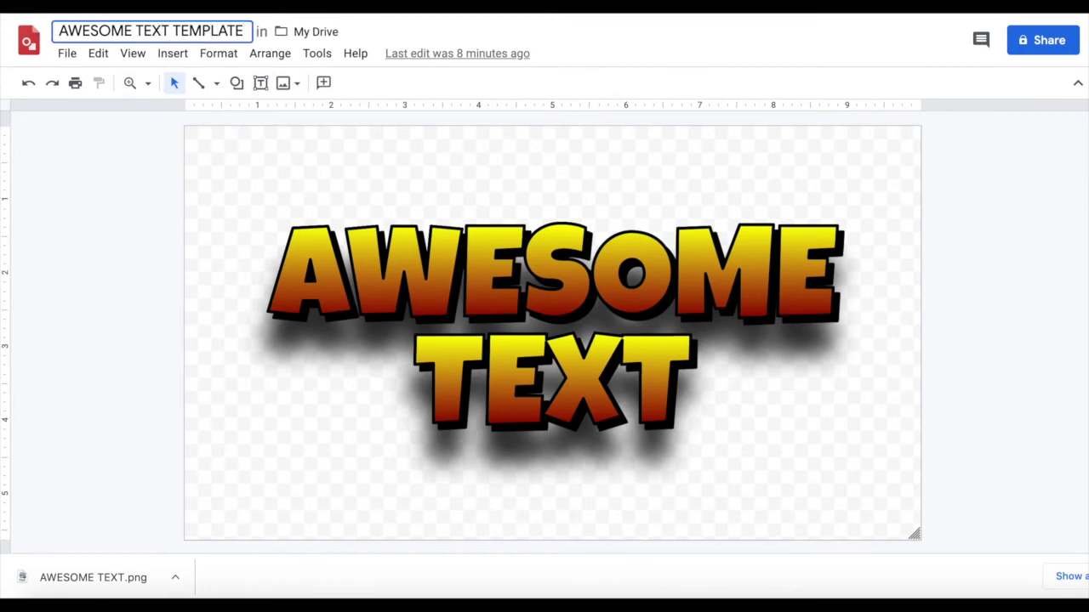
# - Add a text box at the top right reading 'READY TO USE AGAIN NEXT TIME!!!!!'
pyautogui.click(260, 82)
pyautogui.moveTo(627, 144); pyautogui.dragTo(1088, 199)
pyautogui.write('READY TO USE AGAIN NEXT TIME!!!!!')
pyautogui.click(479, 157)
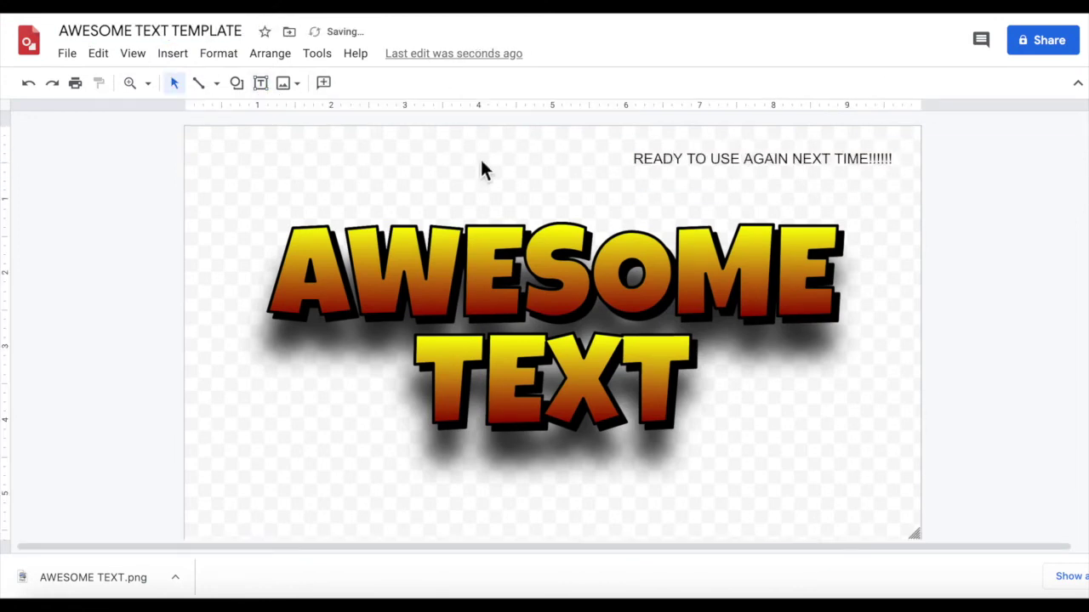
# - Change both word-art layers from AWESOME to AMAZING
pyautogui.click(487, 243)
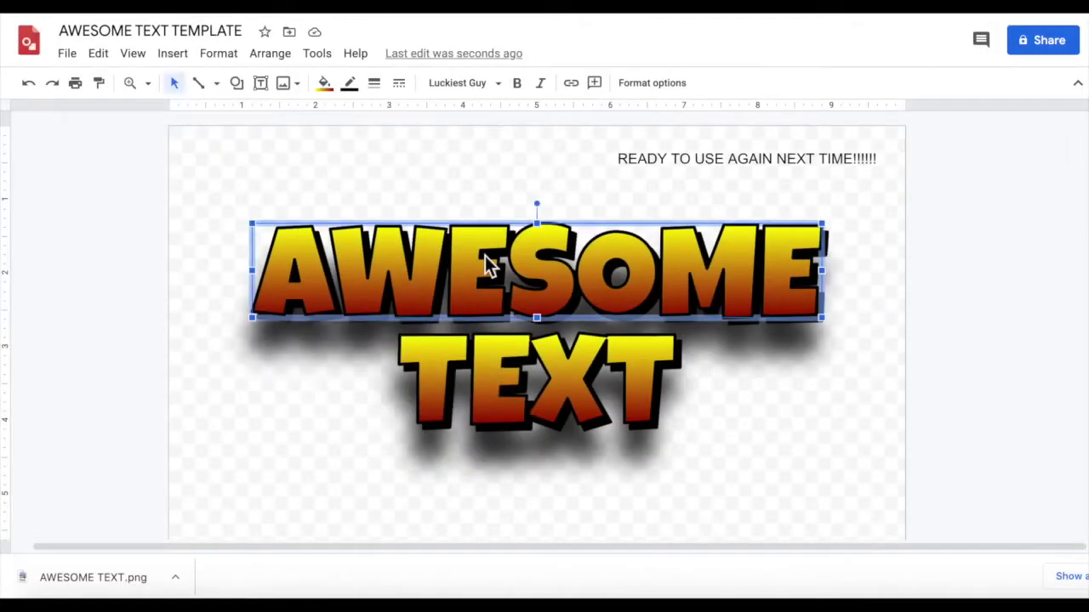
pyautogui.doubleClick(485, 255)
pyautogui.write('AM')
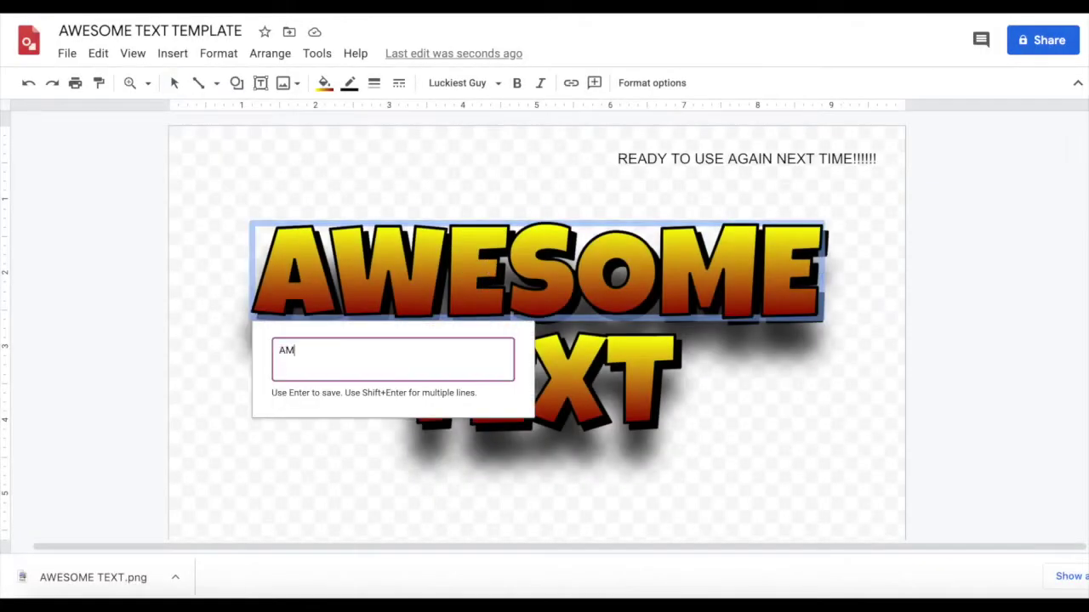
pyautogui.write('AZING')
pyautogui.press('Return')
pyautogui.doubleClick(712, 272)
pyautogui.write('AMAZING')
pyautogui.press('Return')
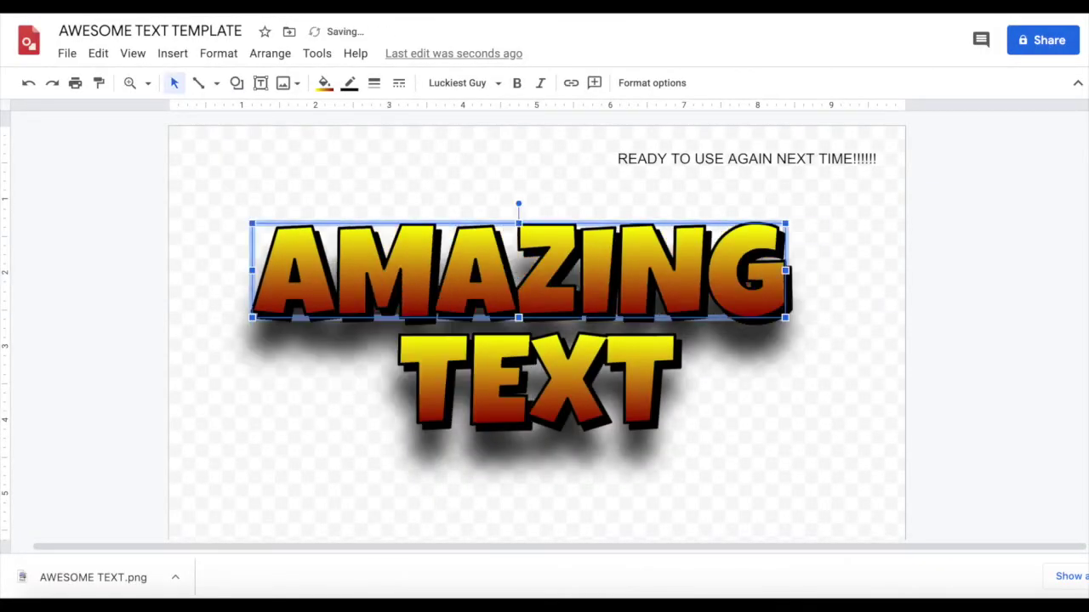
pyautogui.click(467, 245)
# - Refill the AMAZING word art with a bright-to-dark green gradient, adding a darker middle stop
pyautogui.click(476, 192)
pyautogui.click(477, 228)
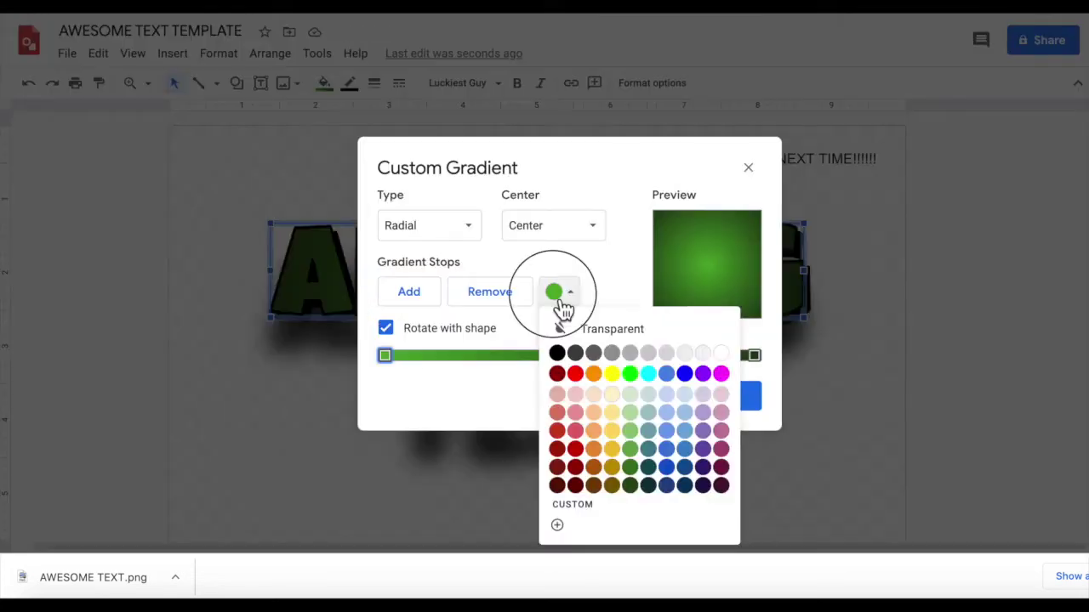
pyautogui.click(625, 371)
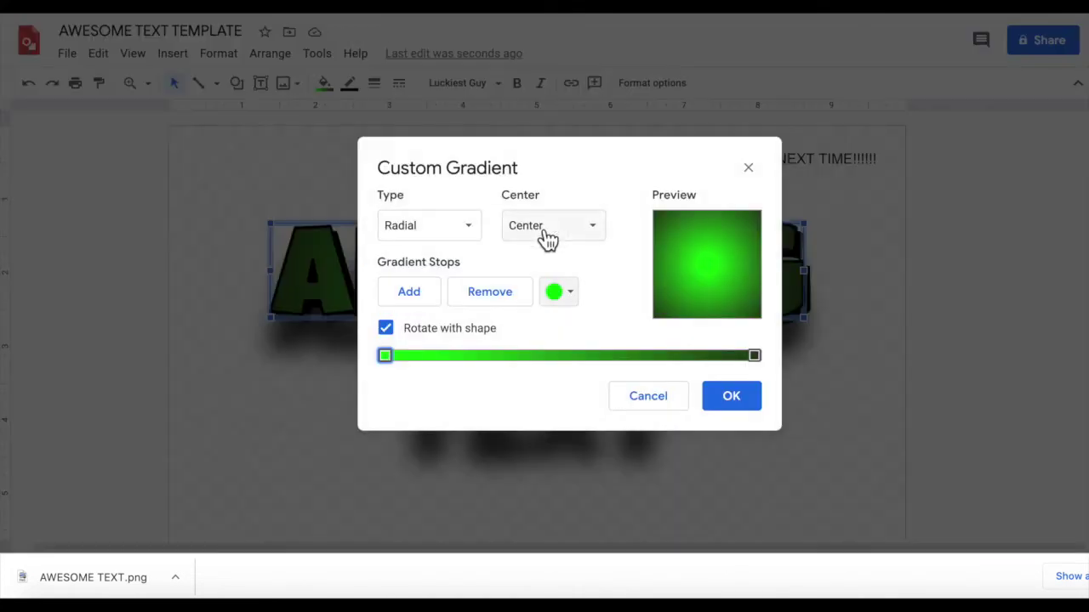
pyautogui.click(646, 355)
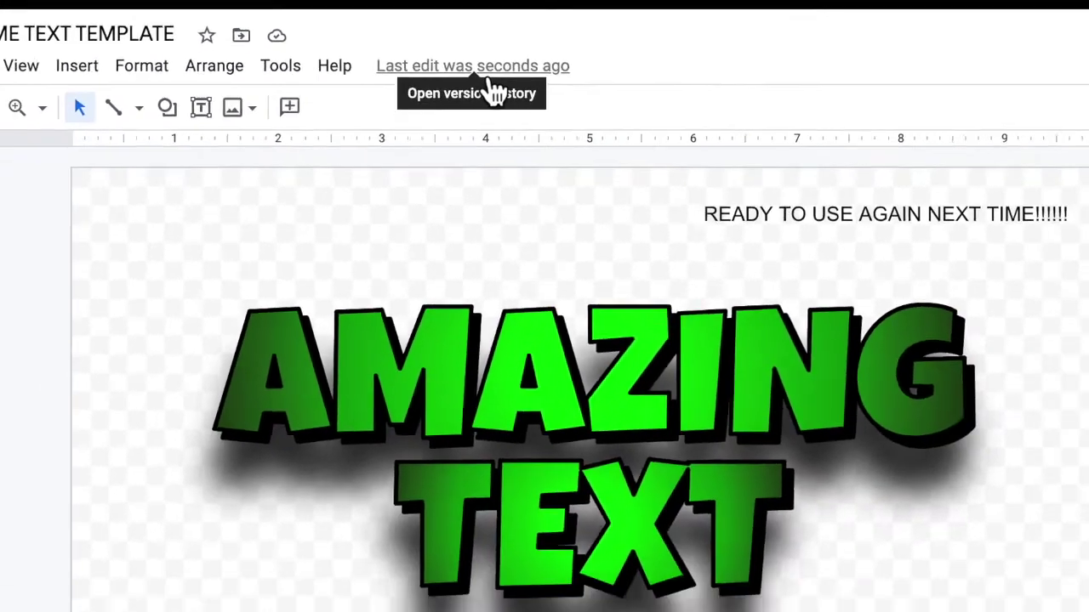
# - In version history, name the 12:17 orange version 'AWESOME TEXT'
pyautogui.click(536, 95)
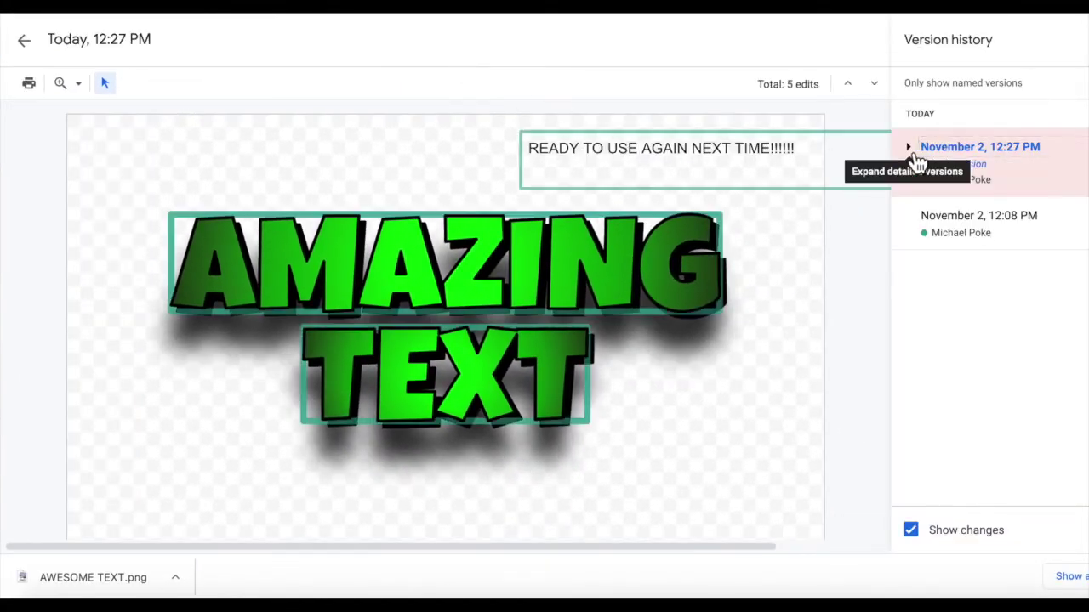
pyautogui.click(910, 153)
pyautogui.click(969, 317)
pyautogui.scroll(-2, 971, 305)
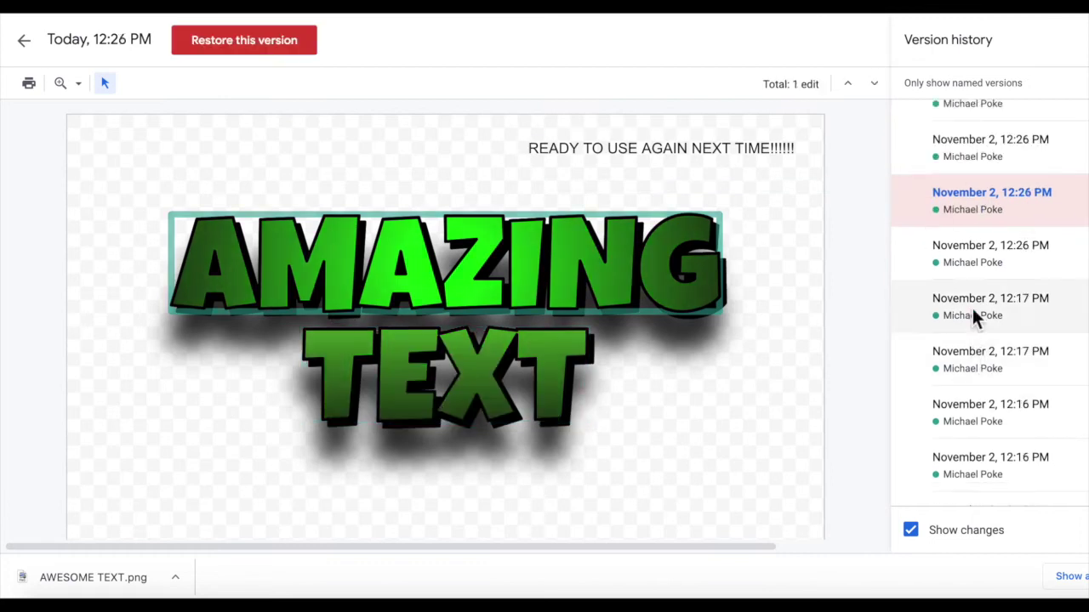
pyautogui.click(971, 307)
pyautogui.click(985, 303)
pyautogui.write('AWESOM')
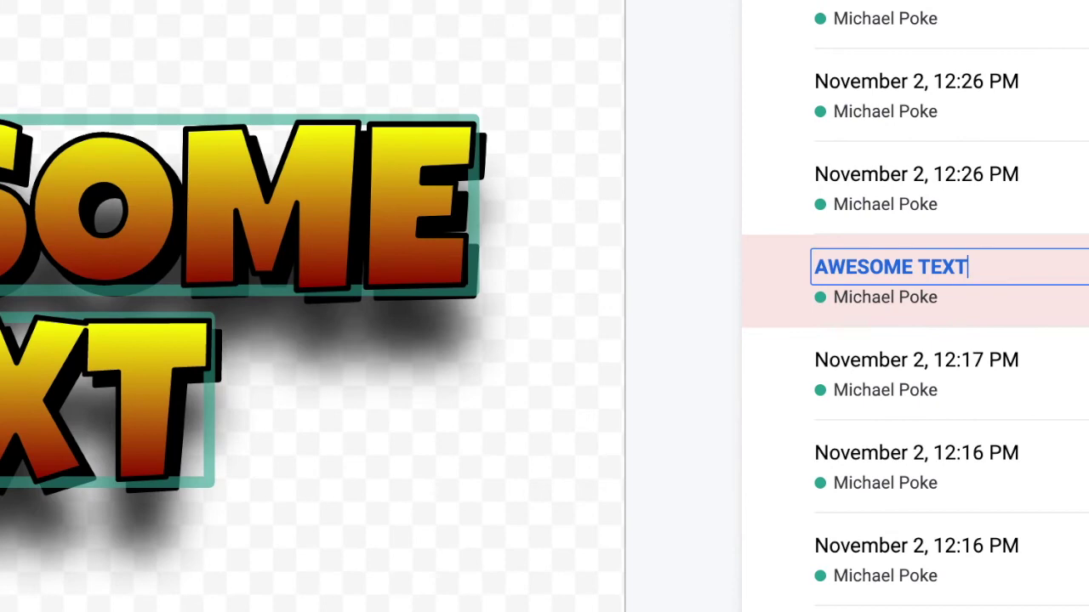
pyautogui.write('E TEXT')
pyautogui.press('Return')
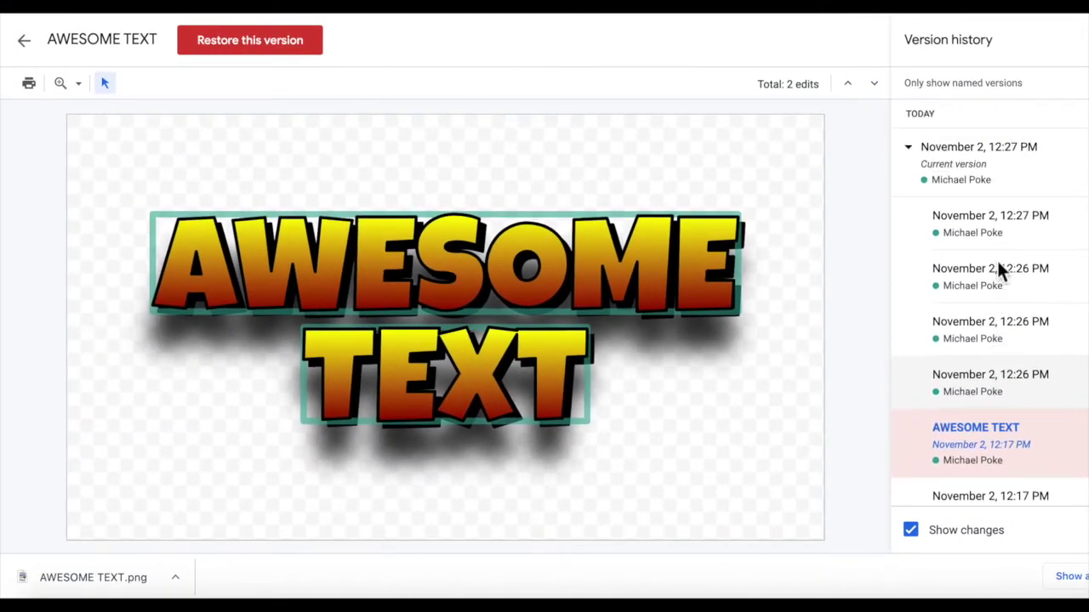
# - Name the current green version 'AMAZING TEXT' and compare the two named versions
pyautogui.click(990, 158)
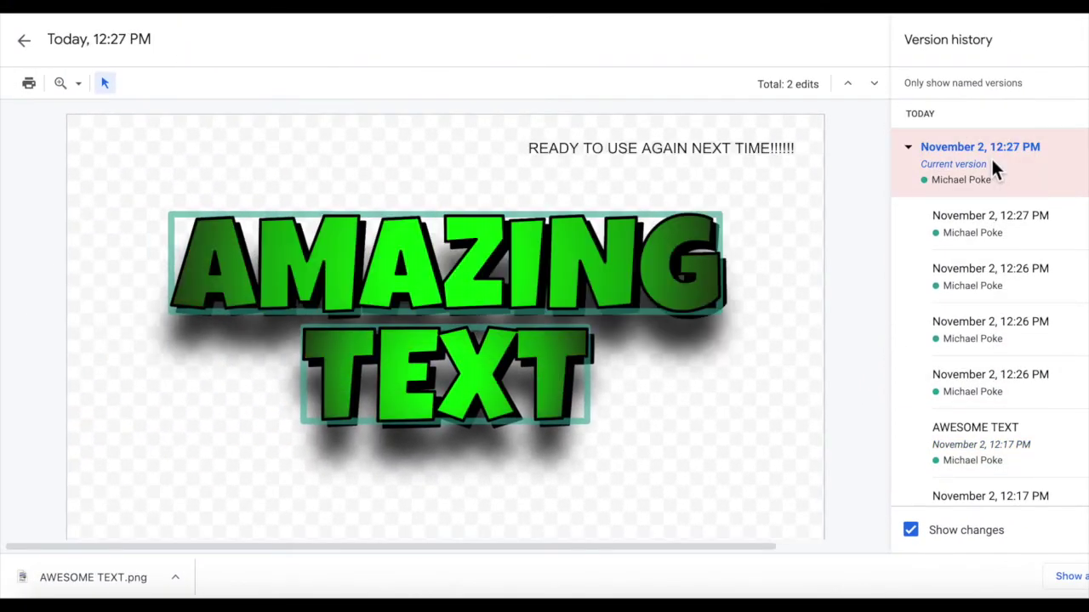
pyautogui.click(991, 156)
pyautogui.write('AMAZING TEXT')
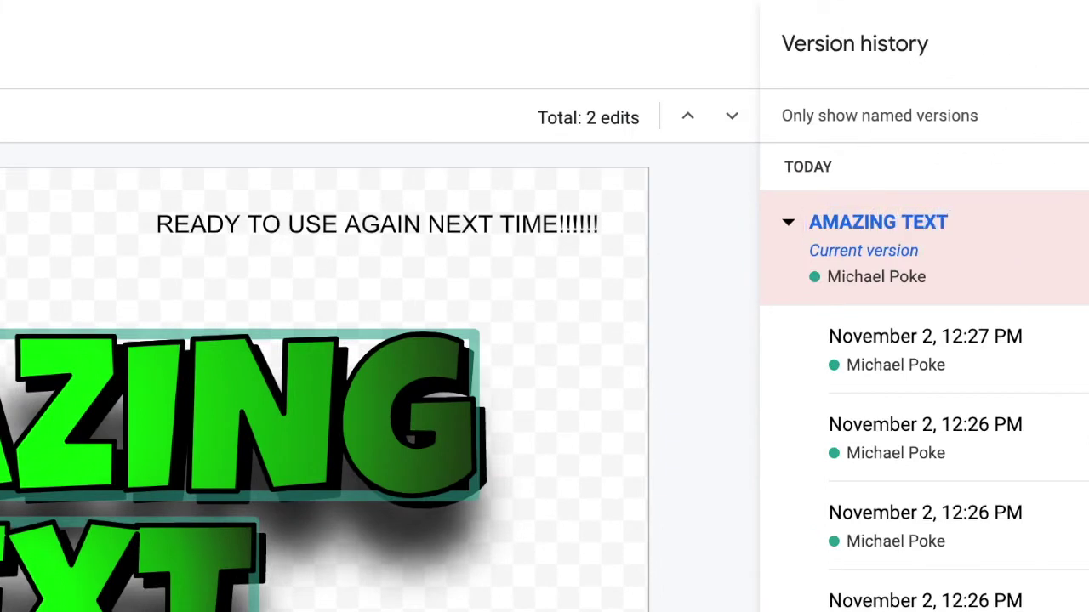
pyautogui.press('Return')
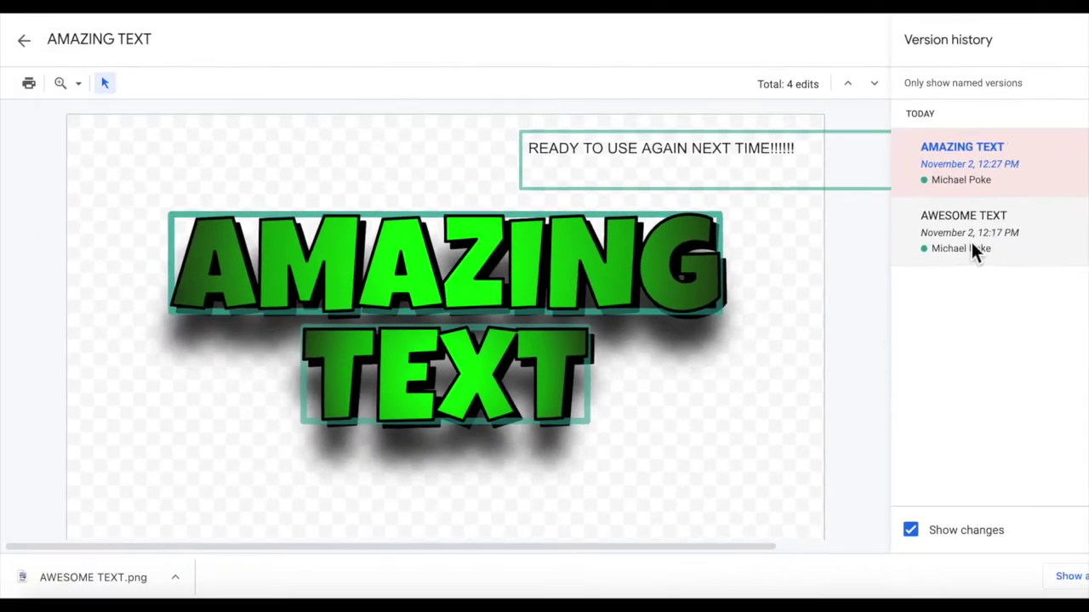
pyautogui.click(970, 241)
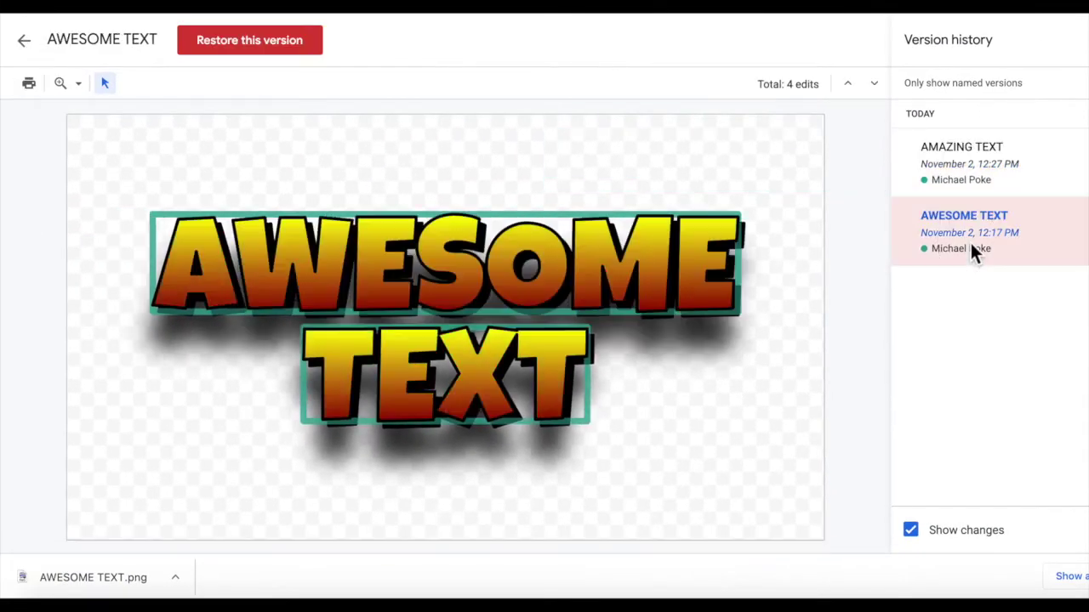
pyautogui.click(978, 169)
# - Restore the orange AWESOME TEXT version
pyautogui.click(967, 229)
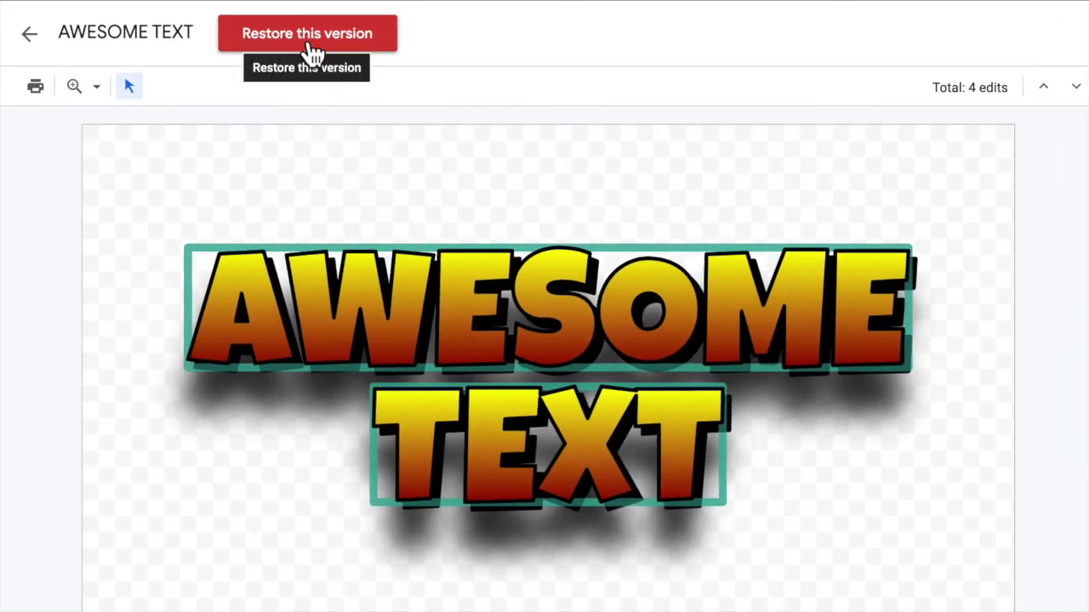
pyautogui.click(308, 42)
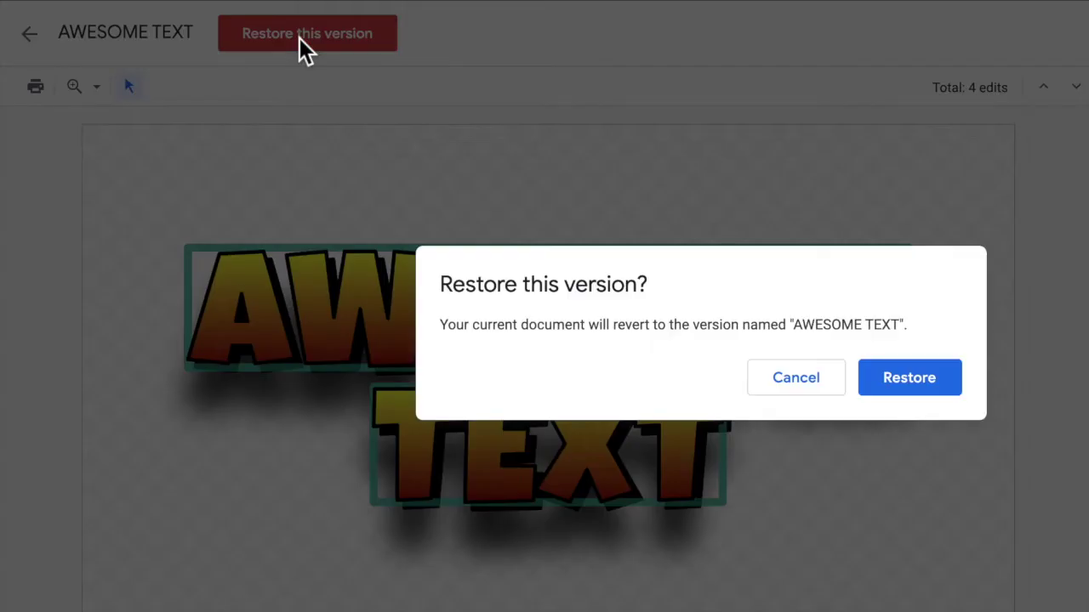
pyautogui.click(890, 390)
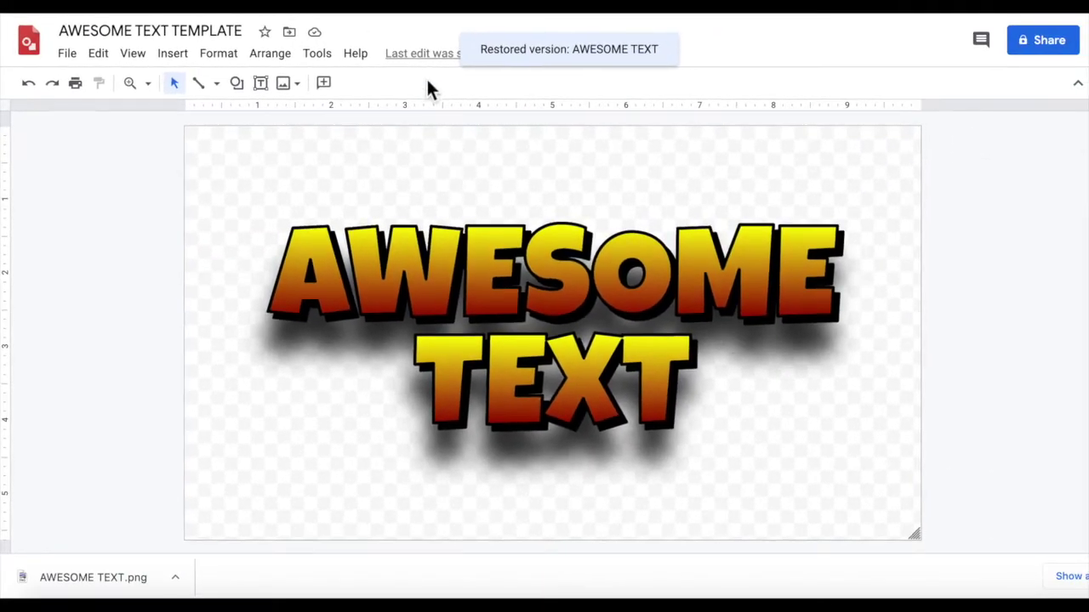
# - Bring back the green AMAZING TEXT version from version history
pyautogui.click(451, 52)
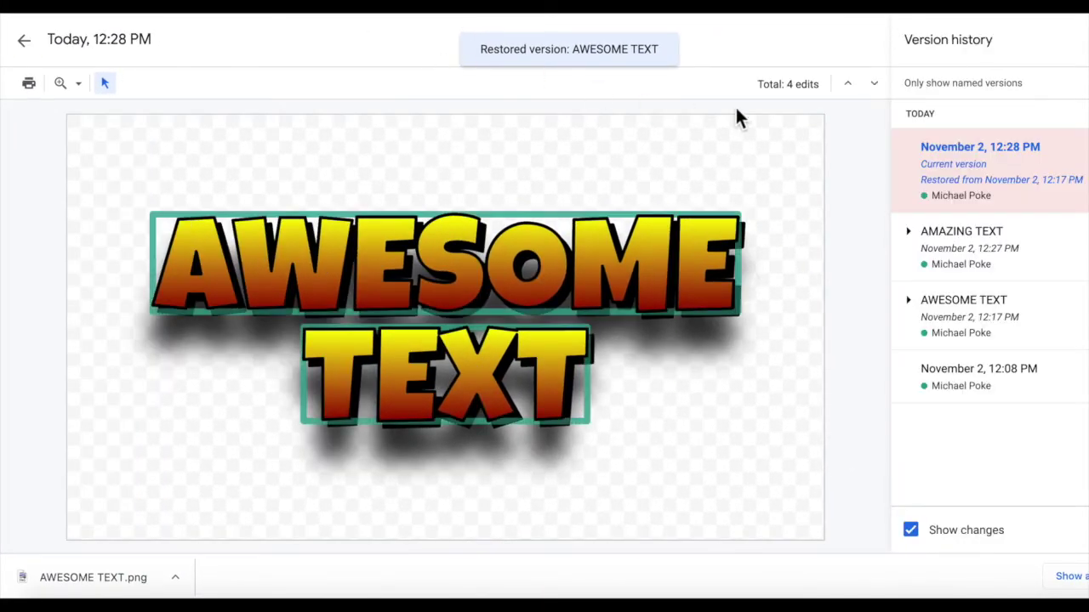
pyautogui.click(985, 238)
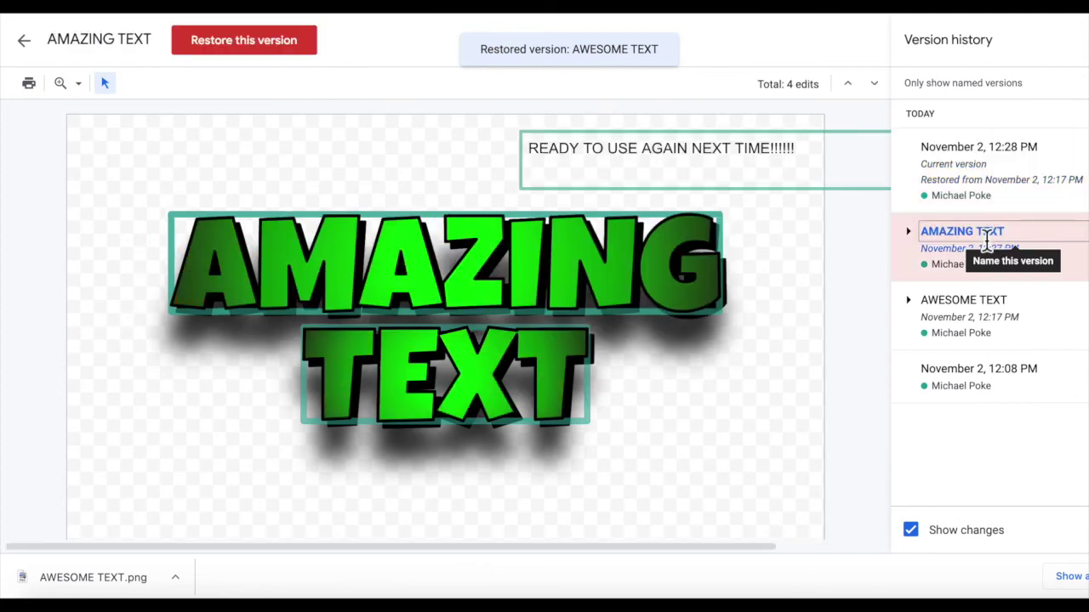
pyautogui.click(290, 41)
pyautogui.click(761, 332)
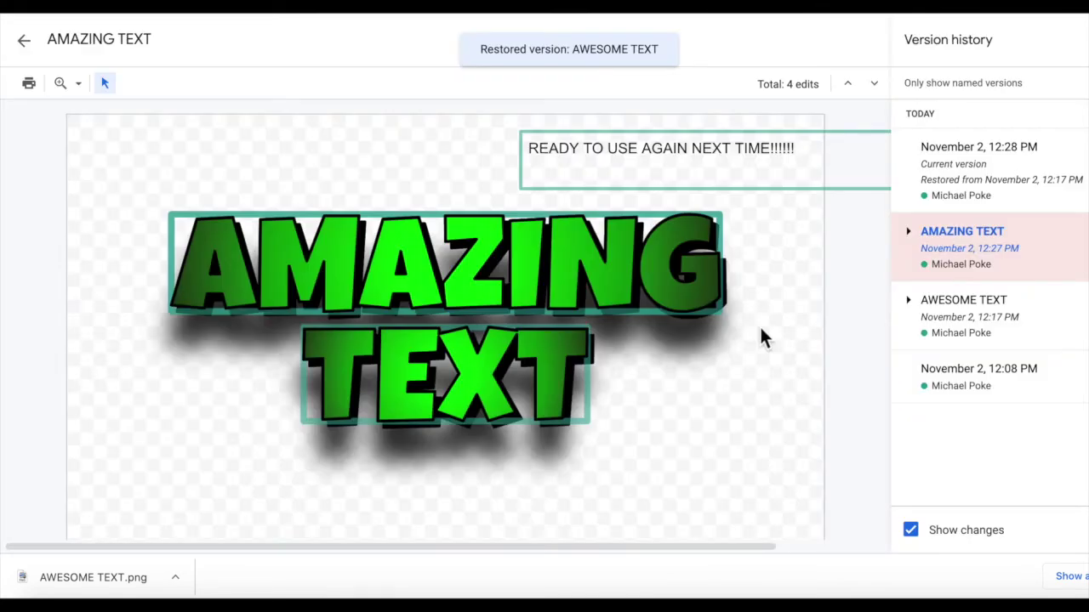